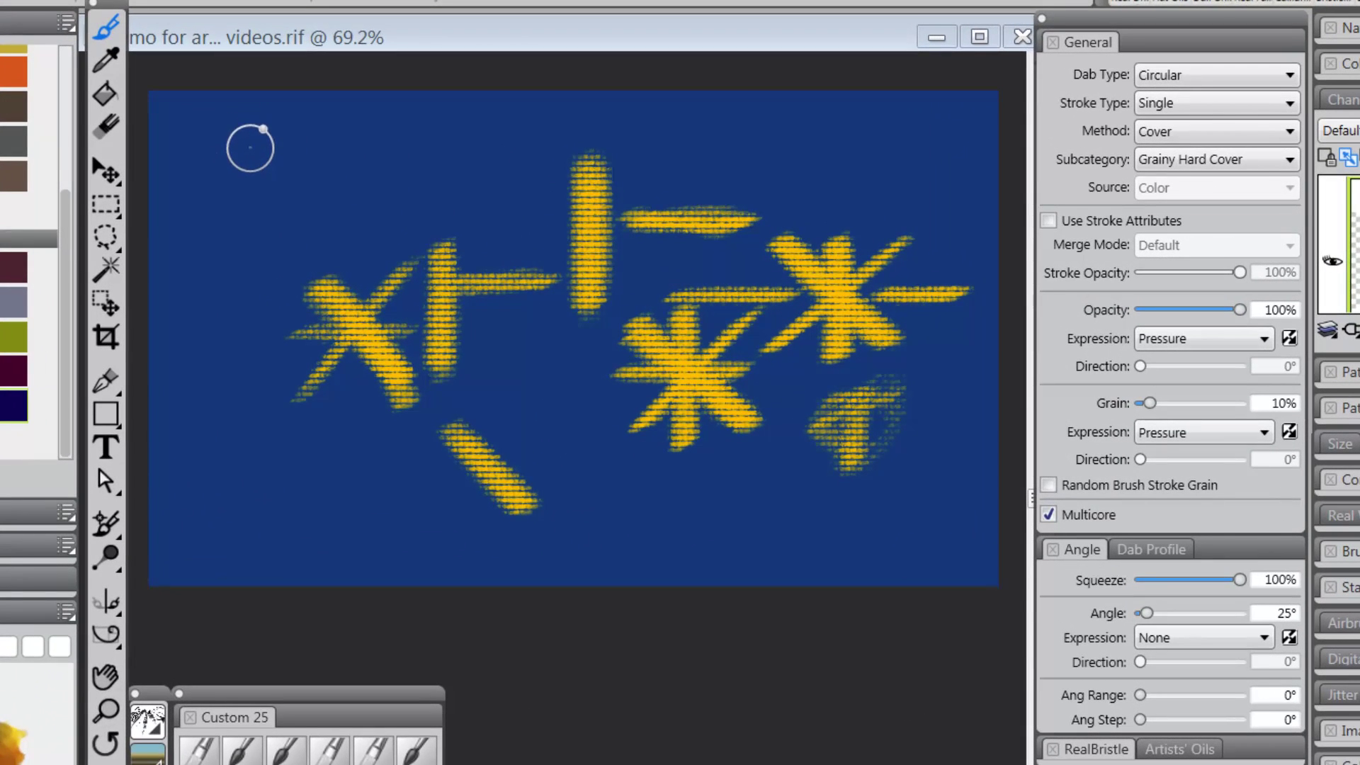
# - Paint a yellow L-shaped stroke and a broad vertical stroke at the canvas's upper left
pyautogui.moveTo(247, 140); pyautogui.dragTo(240, 203)
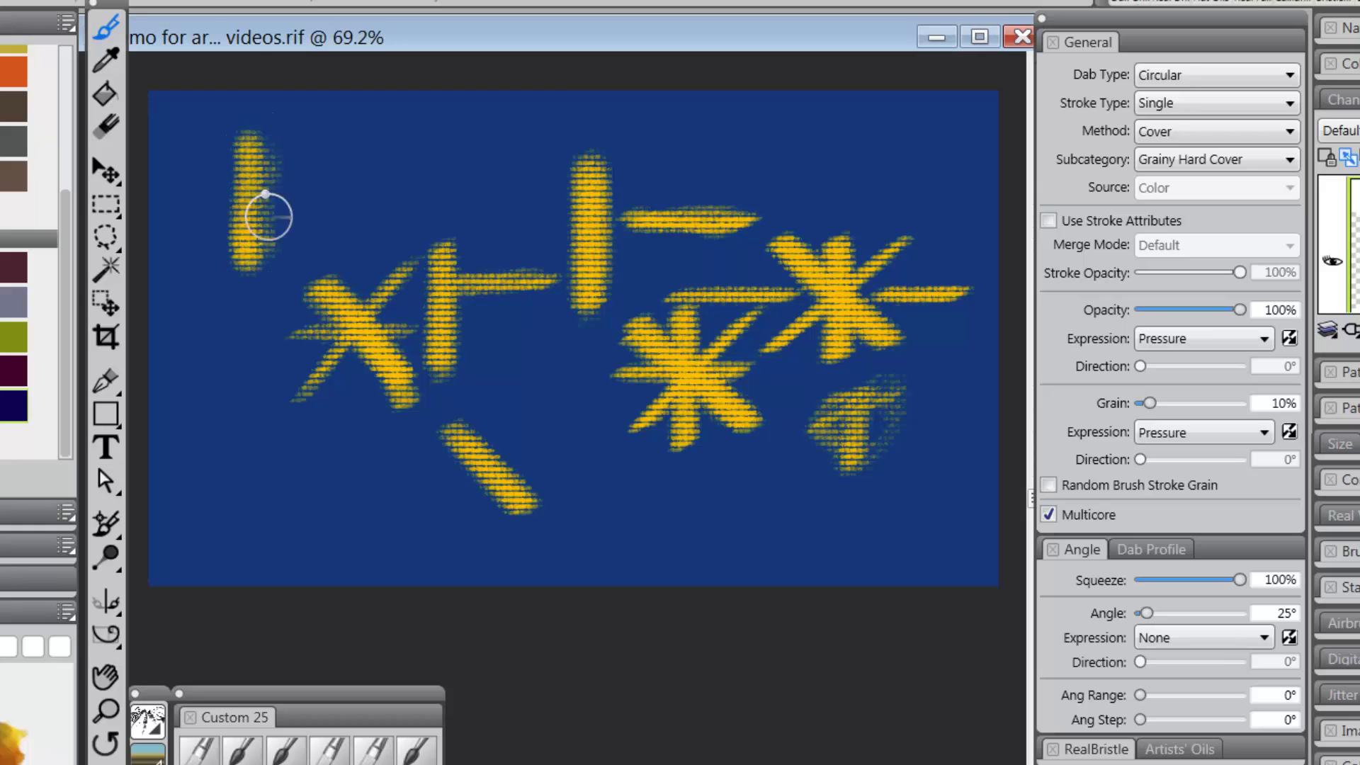
pyautogui.moveTo(225, 255)
pyautogui.mouseDown()
pyautogui.moveTo(339, 262)
pyautogui.moveTo(255, 259)
pyautogui.moveTo(299, 212)
pyautogui.moveTo(291, 182)
pyautogui.moveTo(269, 187)
pyautogui.moveTo(263, 213)
pyautogui.moveTo(281, 228)
pyautogui.moveTo(314, 202)
pyautogui.moveTo(301, 236)
pyautogui.moveTo(323, 245)
pyautogui.moveTo(280, 234)
pyautogui.moveTo(266, 149)
pyautogui.moveTo(337, 232)
pyautogui.mouseUp()
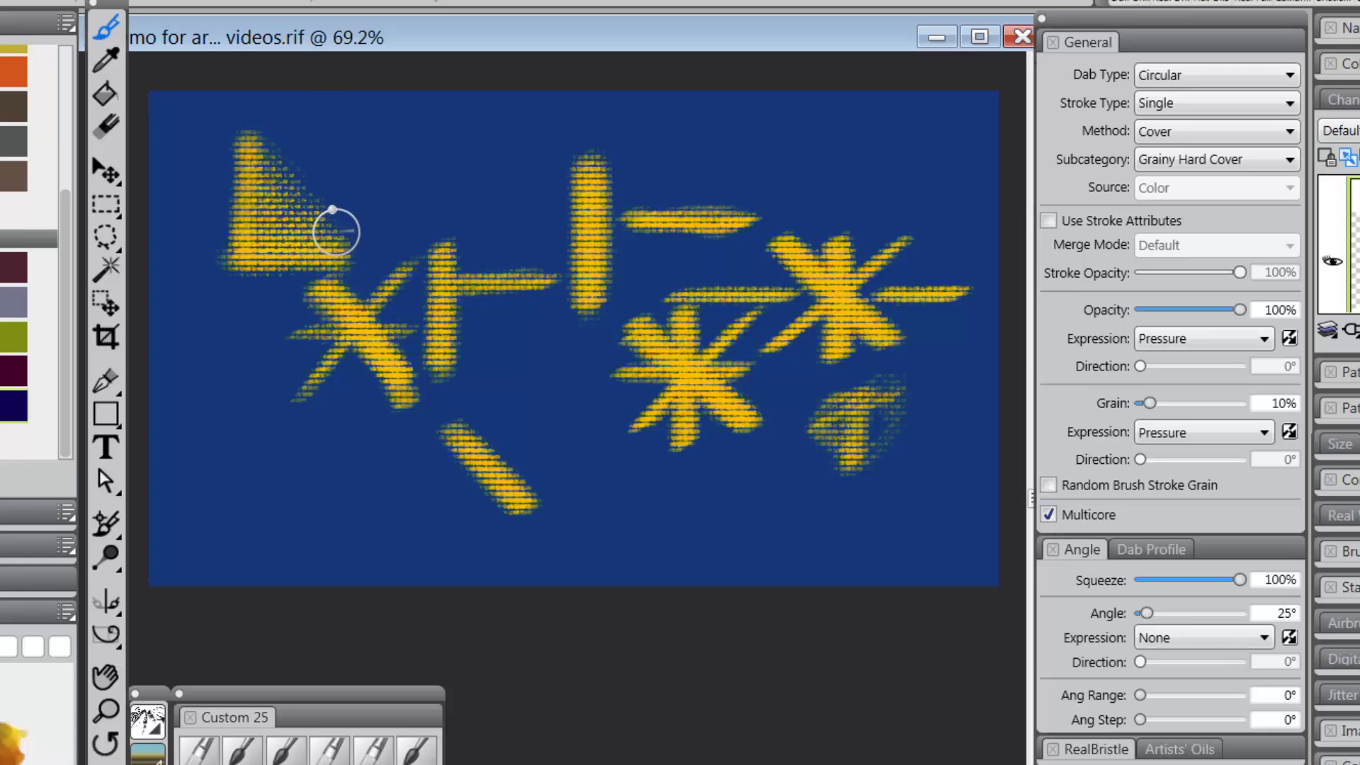
pyautogui.moveTo(371, 116)
pyautogui.mouseDown()
pyautogui.moveTo(379, 245)
pyautogui.moveTo(386, 146)
pyautogui.moveTo(395, 167)
pyautogui.moveTo(440, 153)
pyautogui.moveTo(373, 153)
pyautogui.moveTo(441, 150)
pyautogui.moveTo(457, 170)
pyautogui.moveTo(417, 207)
pyautogui.moveTo(448, 159)
pyautogui.moveTo(398, 214)
pyautogui.moveTo(395, 181)
pyautogui.moveTo(388, 226)
pyautogui.moveTo(425, 208)
pyautogui.moveTo(434, 174)
pyautogui.moveTo(450, 191)
pyautogui.moveTo(428, 284)
pyautogui.moveTo(410, 151)
pyautogui.mouseUp()
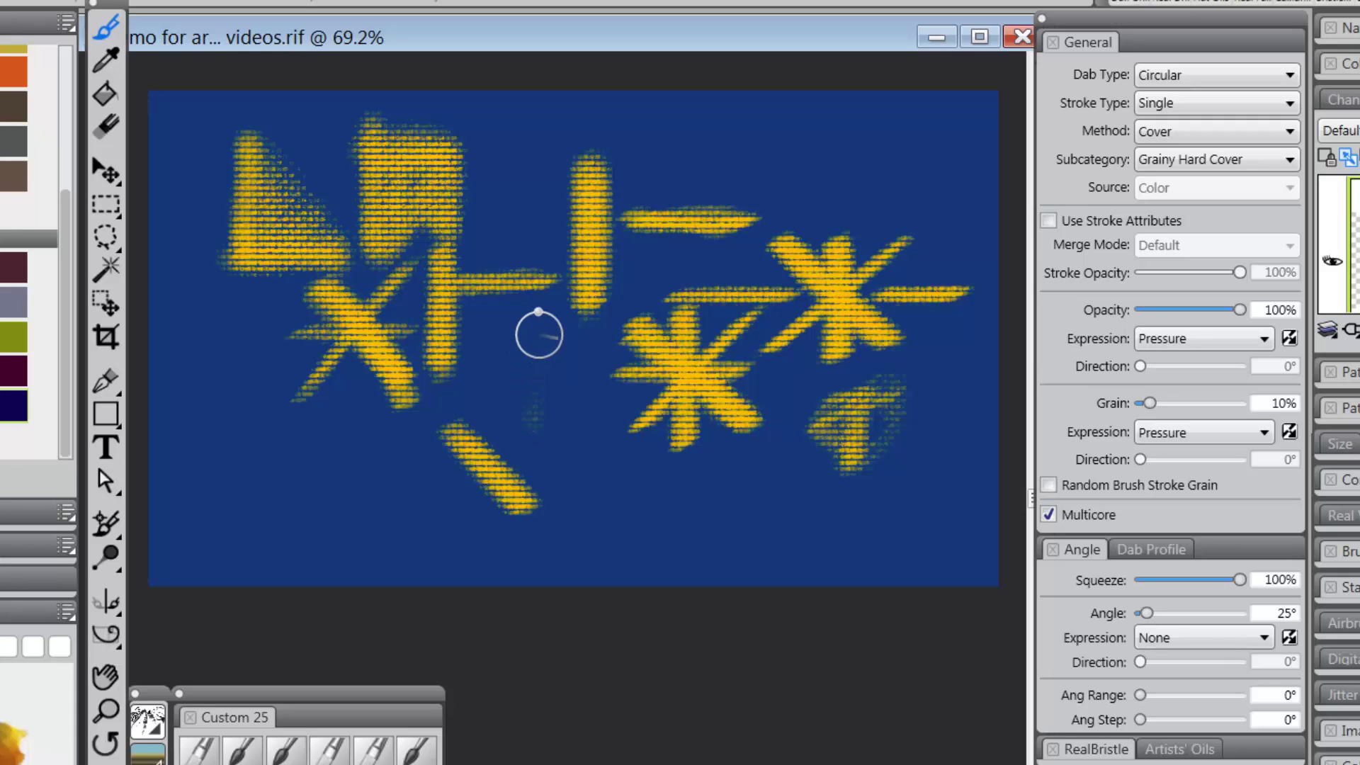
# - Paint thickened grainy vertical strokes and a branched stroke below the canvas centre
pyautogui.moveTo(538, 334)
pyautogui.mouseDown()
pyautogui.moveTo(534, 409)
pyautogui.moveTo(515, 334)
pyautogui.moveTo(555, 358)
pyautogui.moveTo(554, 331)
pyautogui.moveTo(553, 462)
pyautogui.moveTo(549, 371)
pyautogui.moveTo(527, 398)
pyautogui.moveTo(553, 452)
pyautogui.moveTo(511, 406)
pyautogui.moveTo(525, 383)
pyautogui.moveTo(542, 408)
pyautogui.moveTo(557, 351)
pyautogui.moveTo(557, 398)
pyautogui.mouseUp()
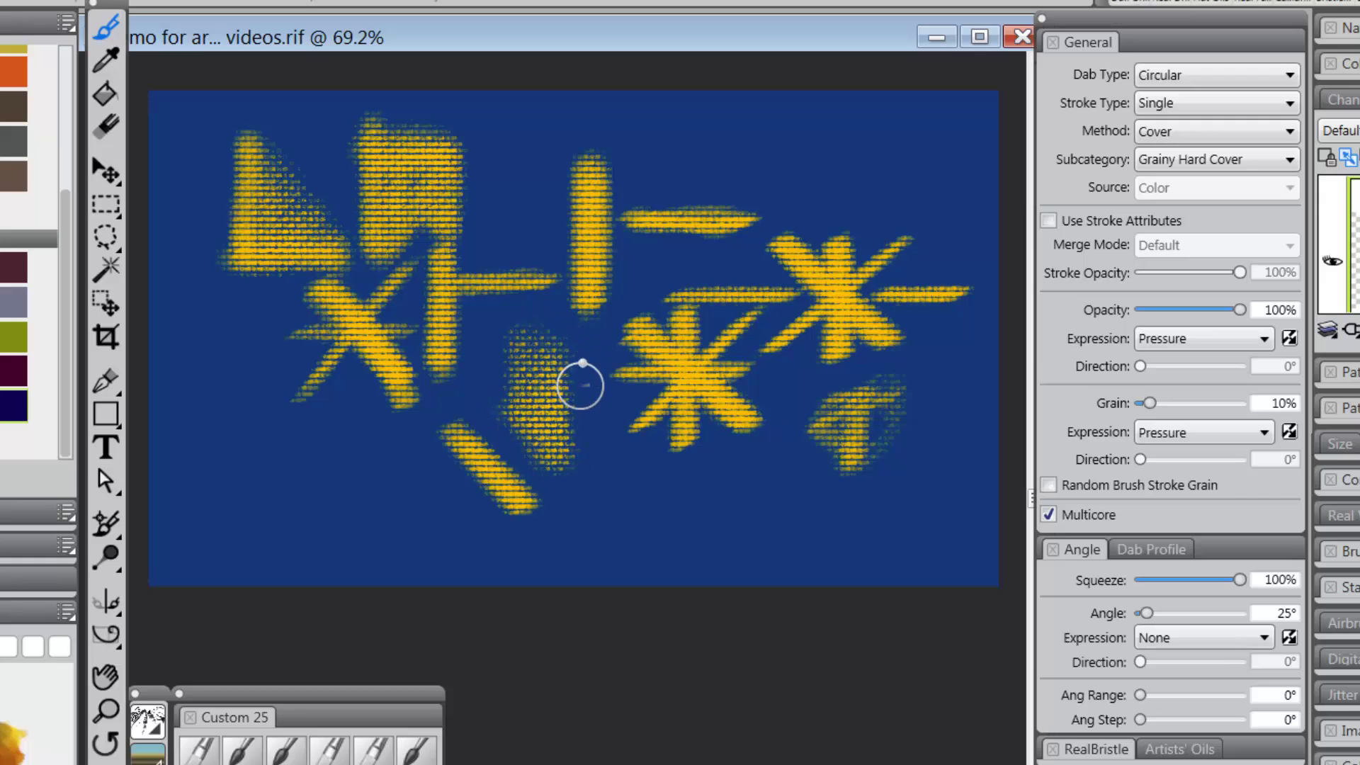
pyautogui.moveTo(538, 377)
pyautogui.mouseDown()
pyautogui.moveTo(507, 340)
pyautogui.moveTo(513, 404)
pyautogui.moveTo(507, 347)
pyautogui.mouseUp()
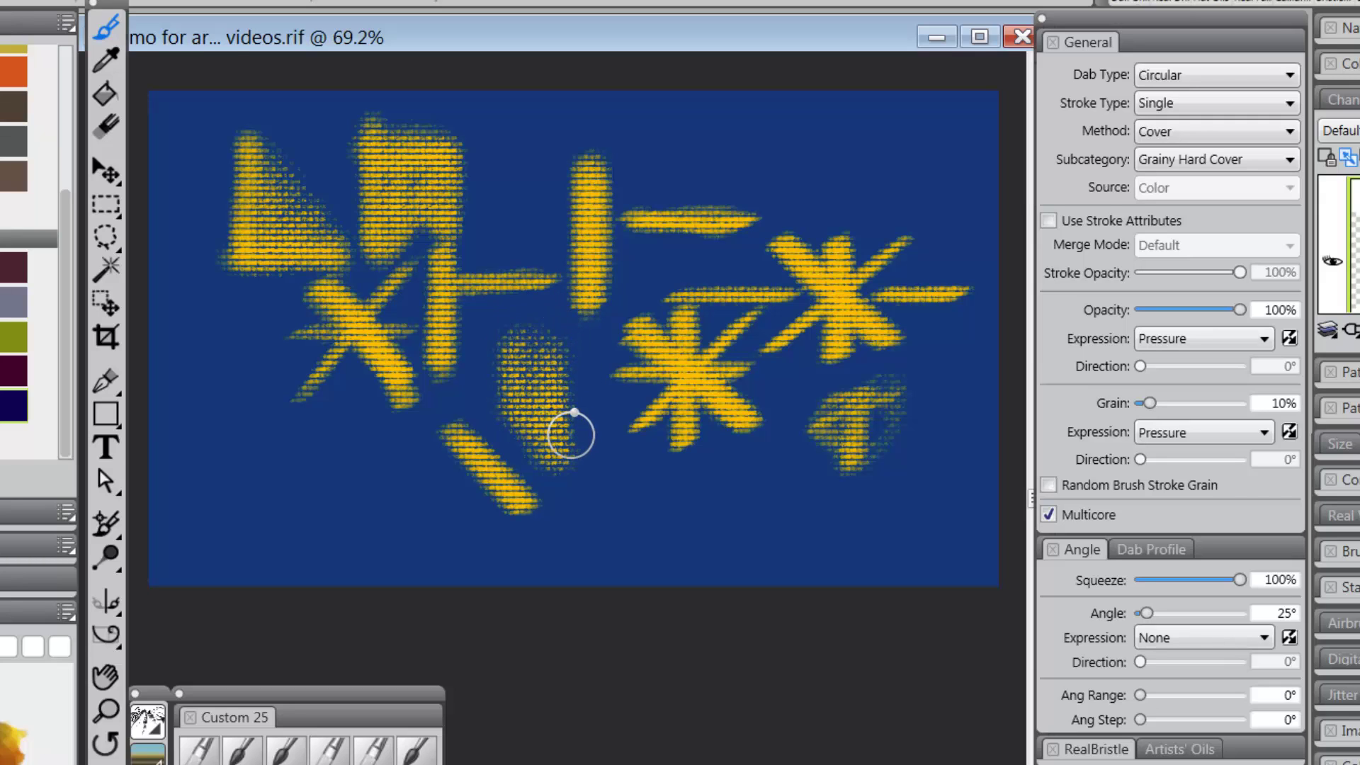
pyautogui.moveTo(595, 474)
pyautogui.mouseDown()
pyautogui.moveTo(657, 501)
pyautogui.moveTo(614, 484)
pyautogui.moveTo(601, 465)
pyautogui.moveTo(619, 463)
pyautogui.moveTo(611, 448)
pyautogui.moveTo(613, 505)
pyautogui.moveTo(615, 440)
pyautogui.moveTo(630, 527)
pyautogui.moveTo(649, 440)
pyautogui.moveTo(672, 540)
pyautogui.moveTo(680, 432)
pyautogui.mouseUp()
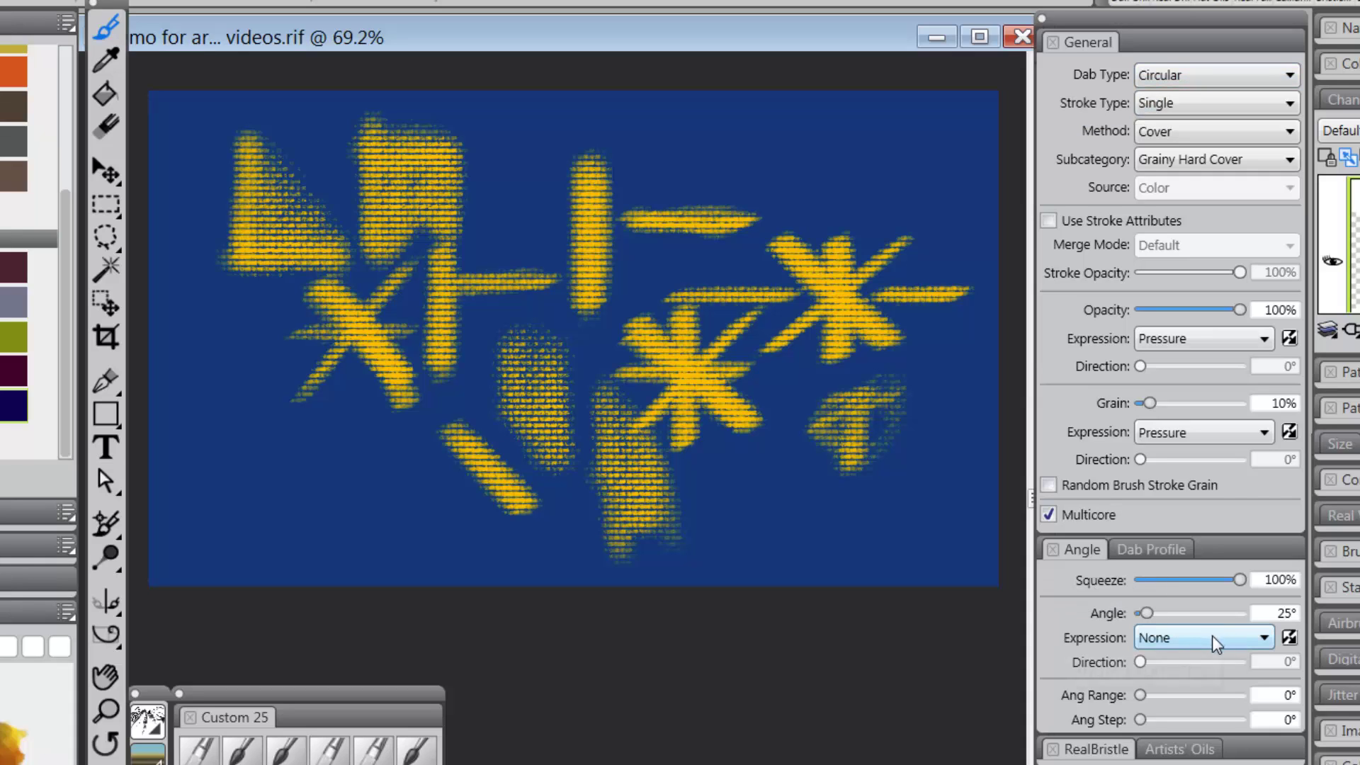
# - Set the Angle expression to Rotation and paint a test stroke at the canvas's upper right
pyautogui.click(1263, 644)
pyautogui.click(1218, 758)
pyautogui.moveTo(927, 193)
pyautogui.mouseDown()
pyautogui.moveTo(883, 190)
pyautogui.moveTo(943, 177)
pyautogui.moveTo(931, 140)
pyautogui.moveTo(882, 273)
pyautogui.mouseUp()
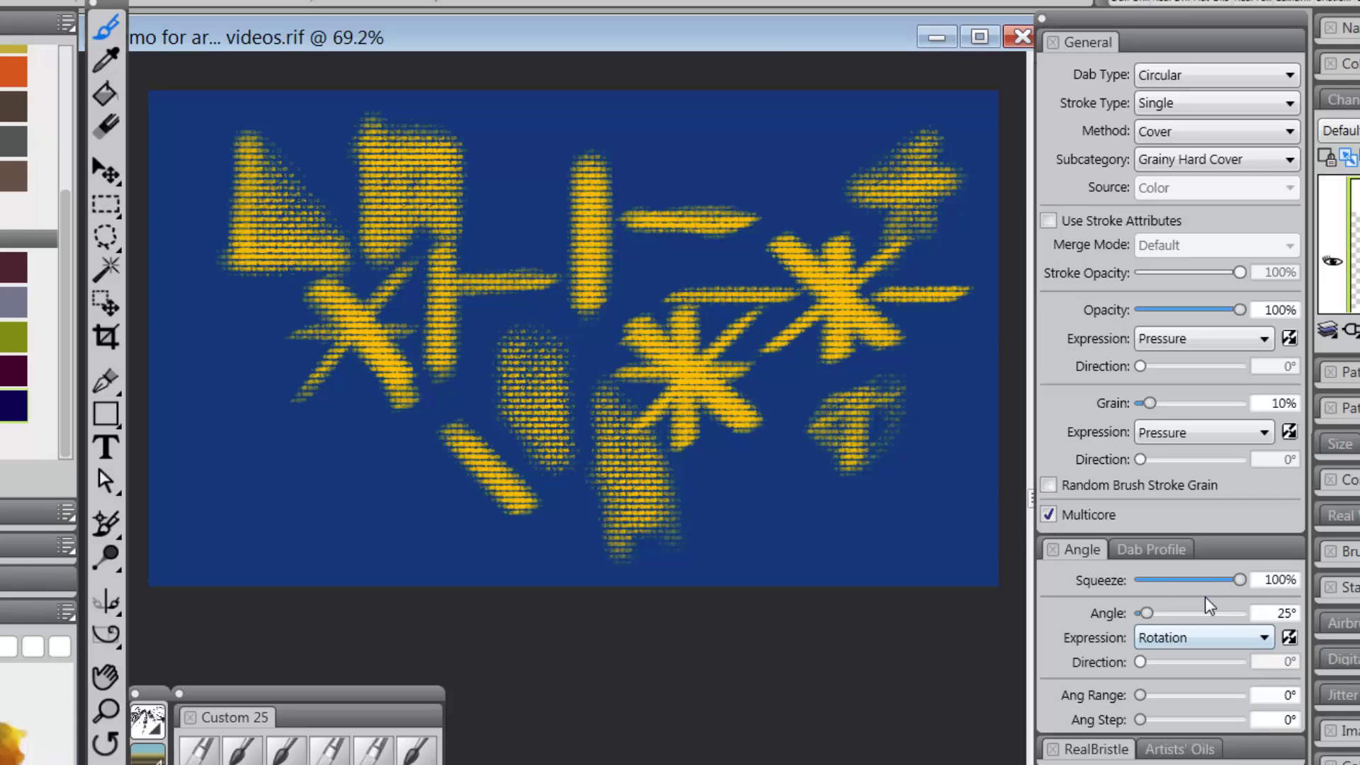
pyautogui.click(1290, 78)
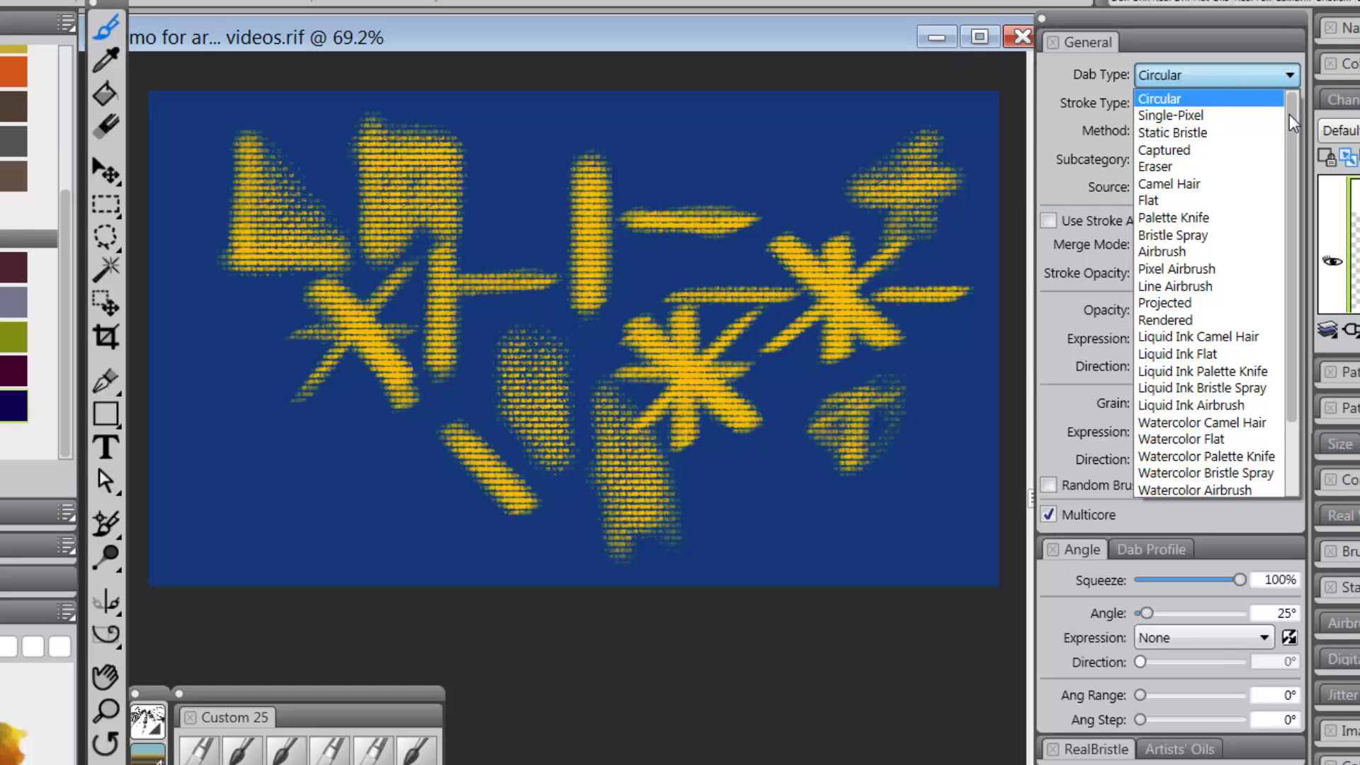
# - Browse and scroll through the Dab Type options, closing the list with Circular still selected
pyautogui.press('Down')
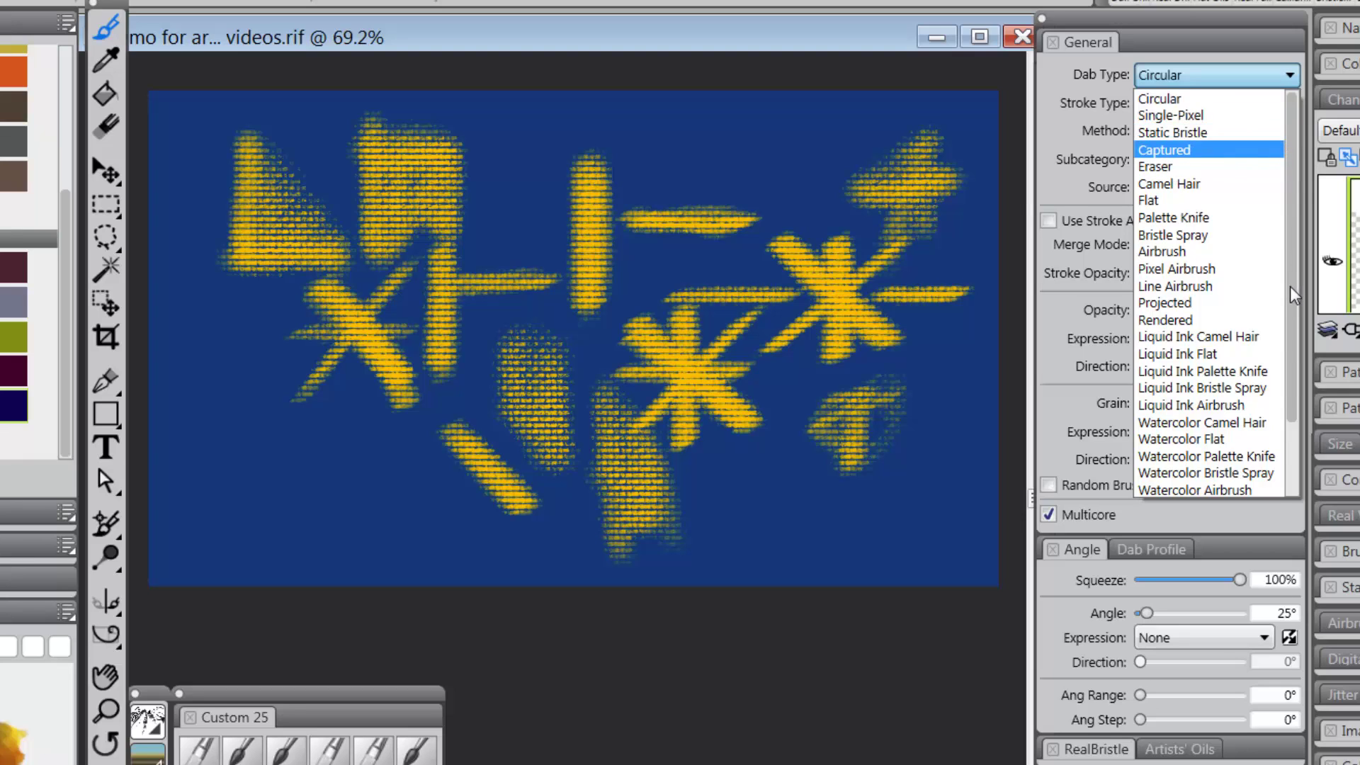
pyautogui.click(1304, 309)
pyautogui.click(1285, 76)
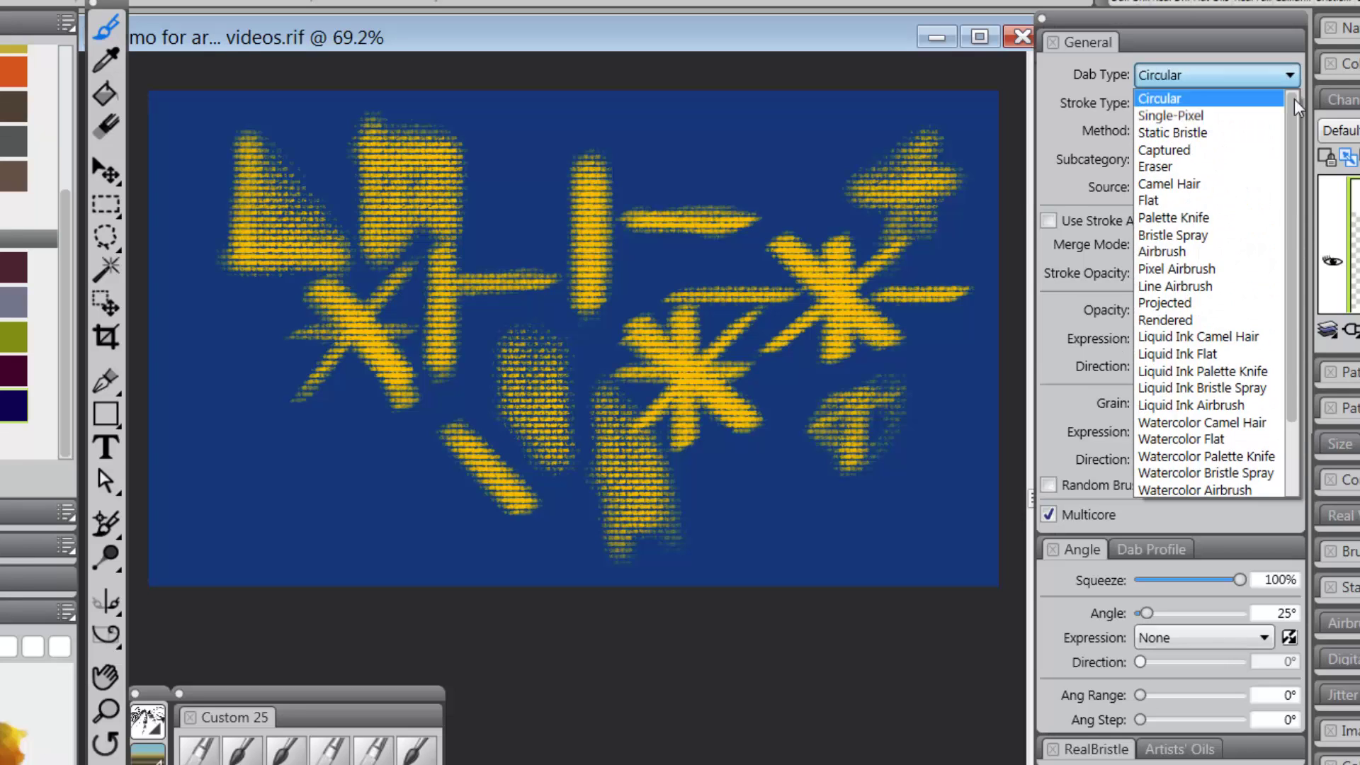
pyautogui.moveTo(1296, 224); pyautogui.dragTo(1292, 379)
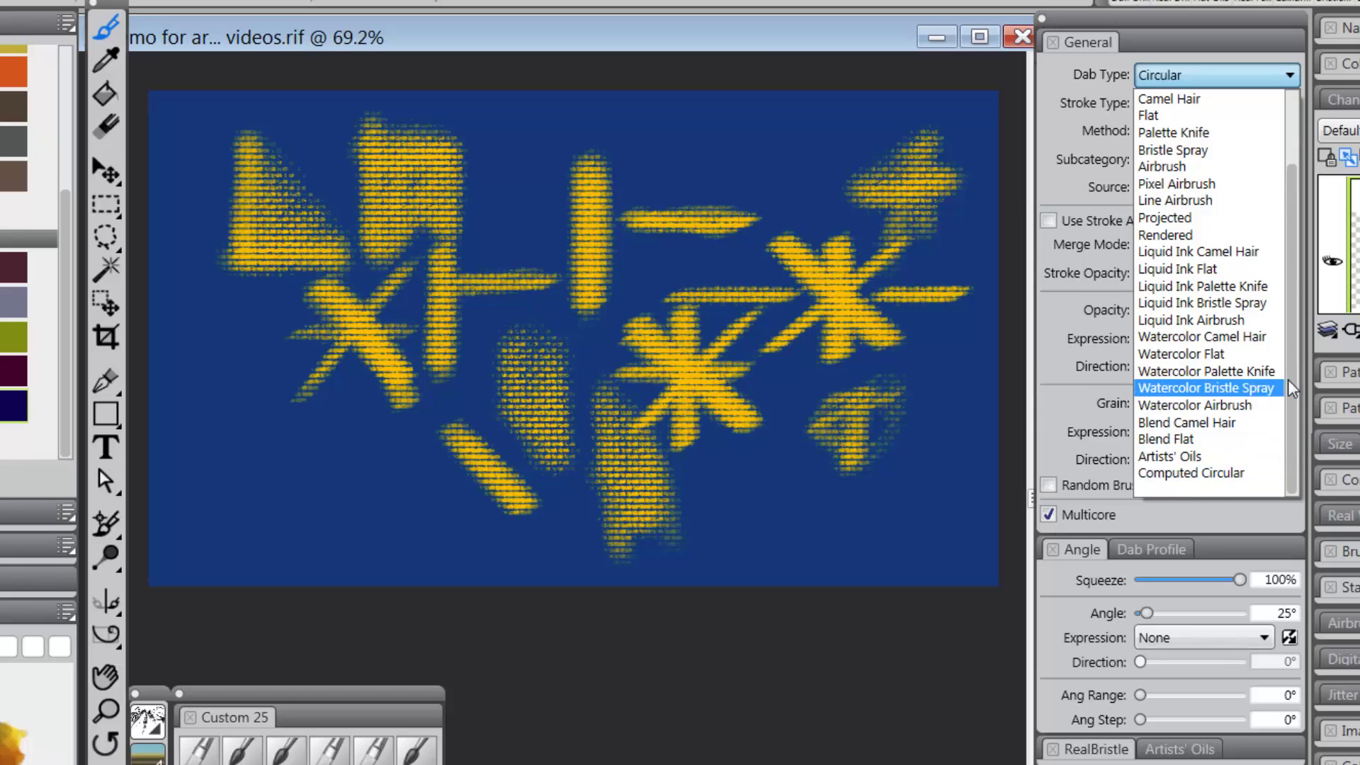
pyautogui.moveTo(1288, 380); pyautogui.dragTo(1289, 294)
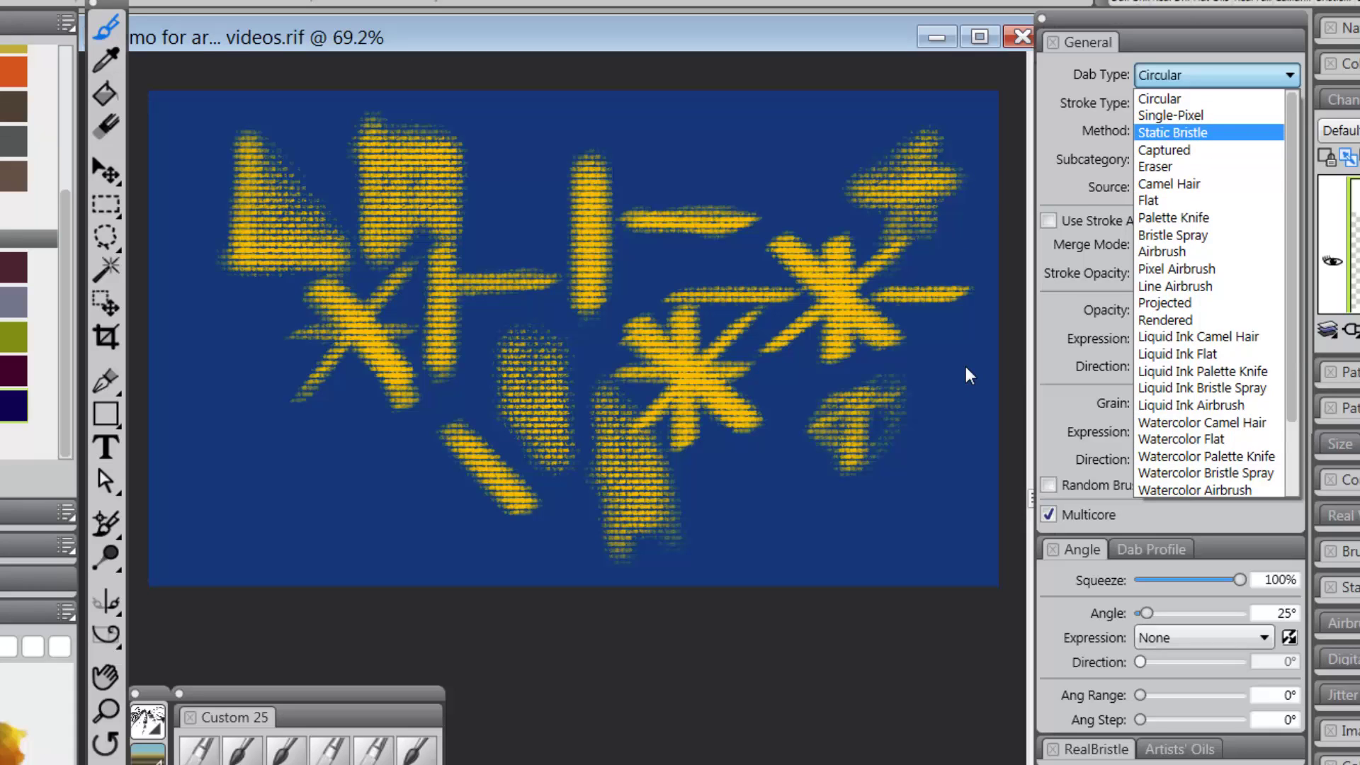
pyautogui.click(669, 30)
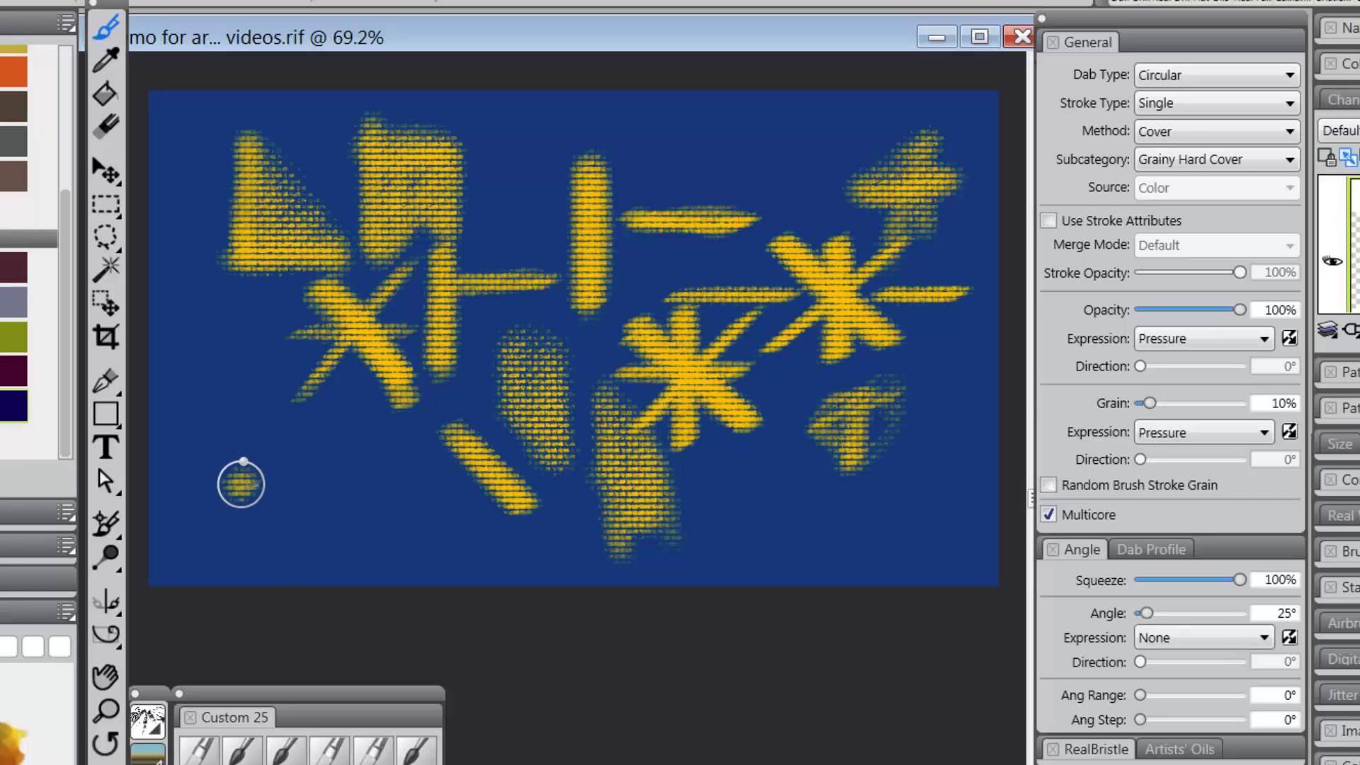
# - Paint a short dab-started stroke and a longer rising stroke at the canvas's lower left
pyautogui.click(243, 485)
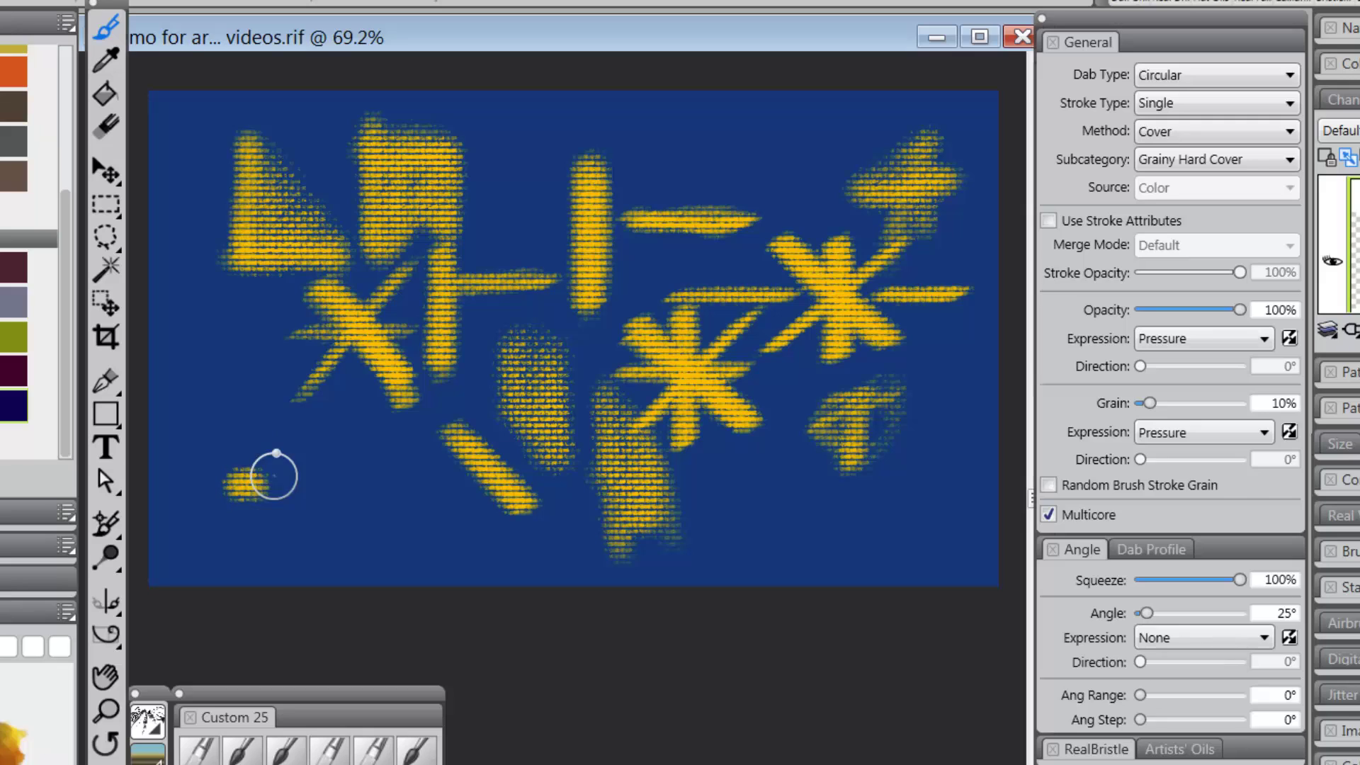
pyautogui.moveTo(258, 478); pyautogui.dragTo(319, 480)
pyautogui.moveTo(223, 549)
pyautogui.mouseDown()
pyautogui.moveTo(395, 510)
pyautogui.moveTo(326, 541)
pyautogui.mouseUp()
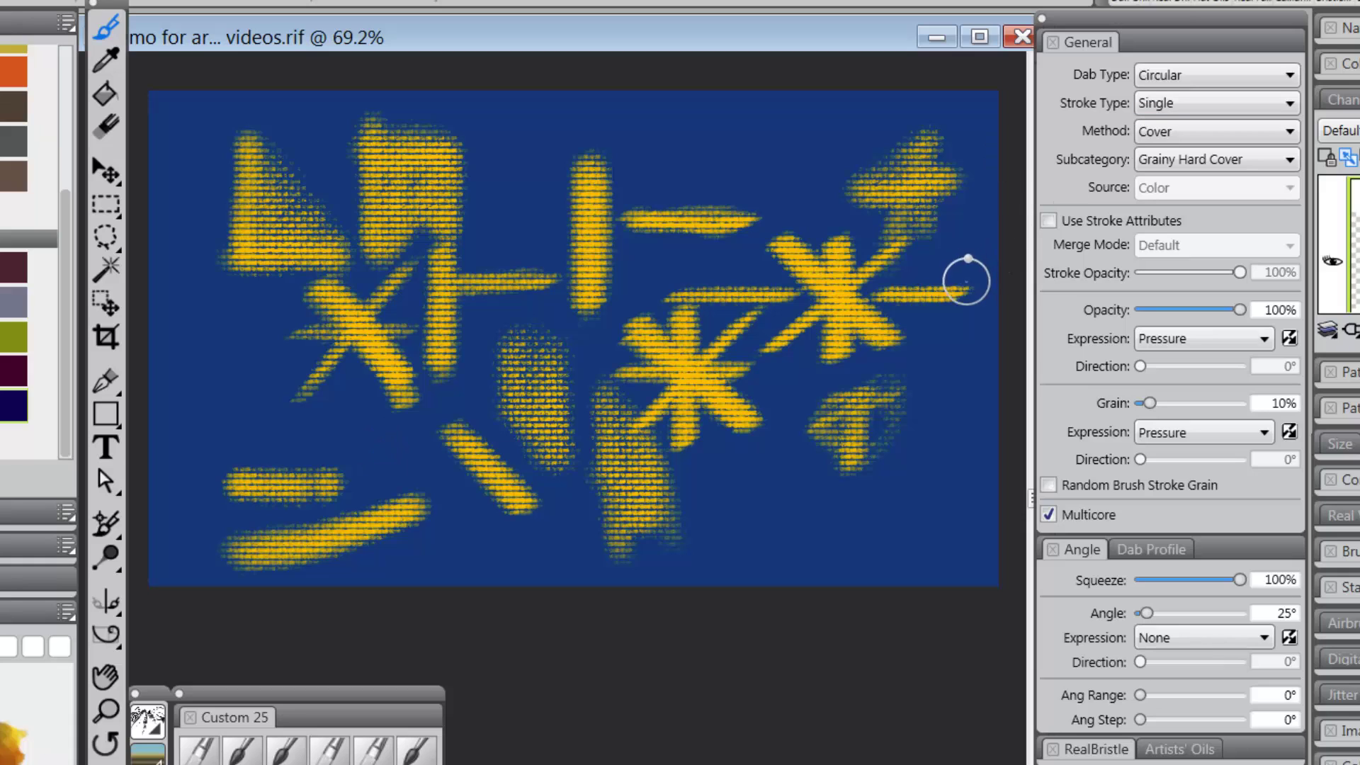
pyautogui.click(1289, 76)
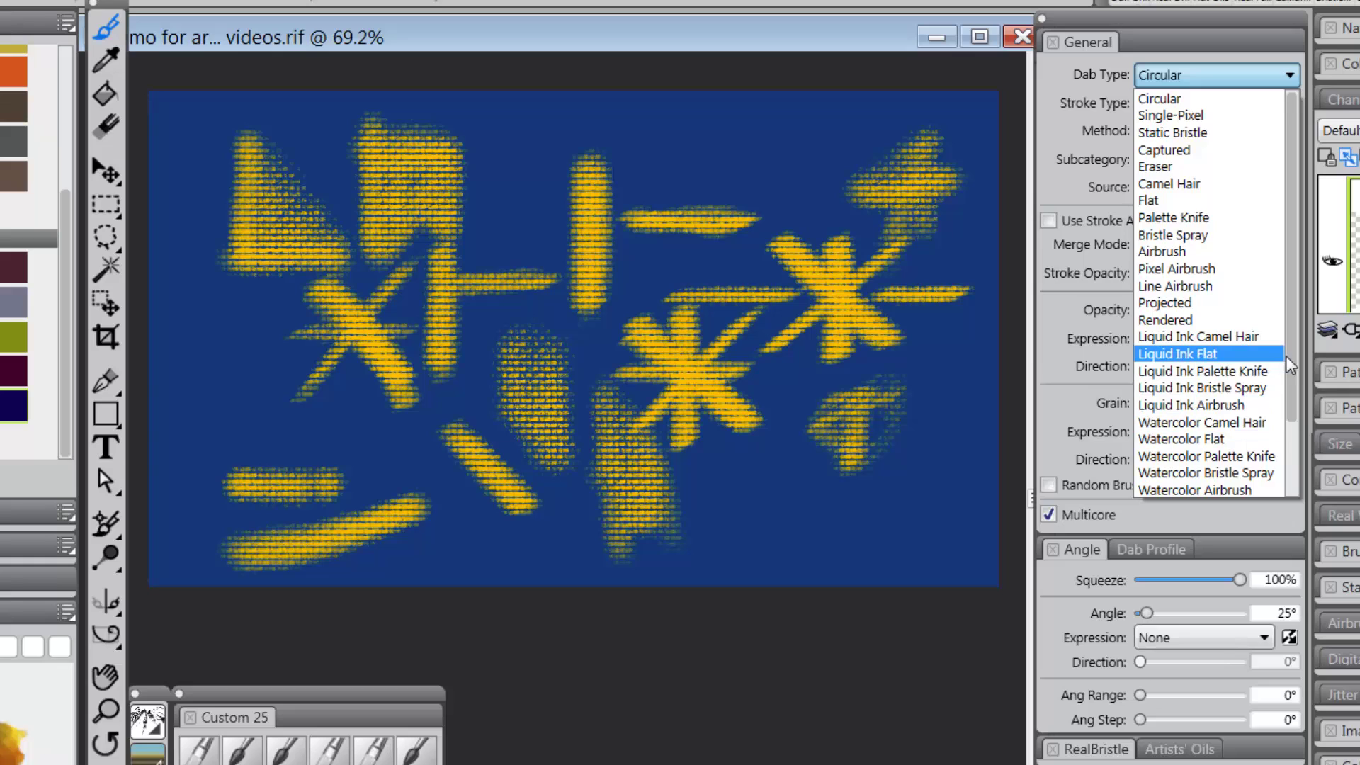
# - Scroll the Dab Type list and pick Flat for the Flat Oils variant
pyautogui.moveTo(1288, 378); pyautogui.dragTo(1292, 458)
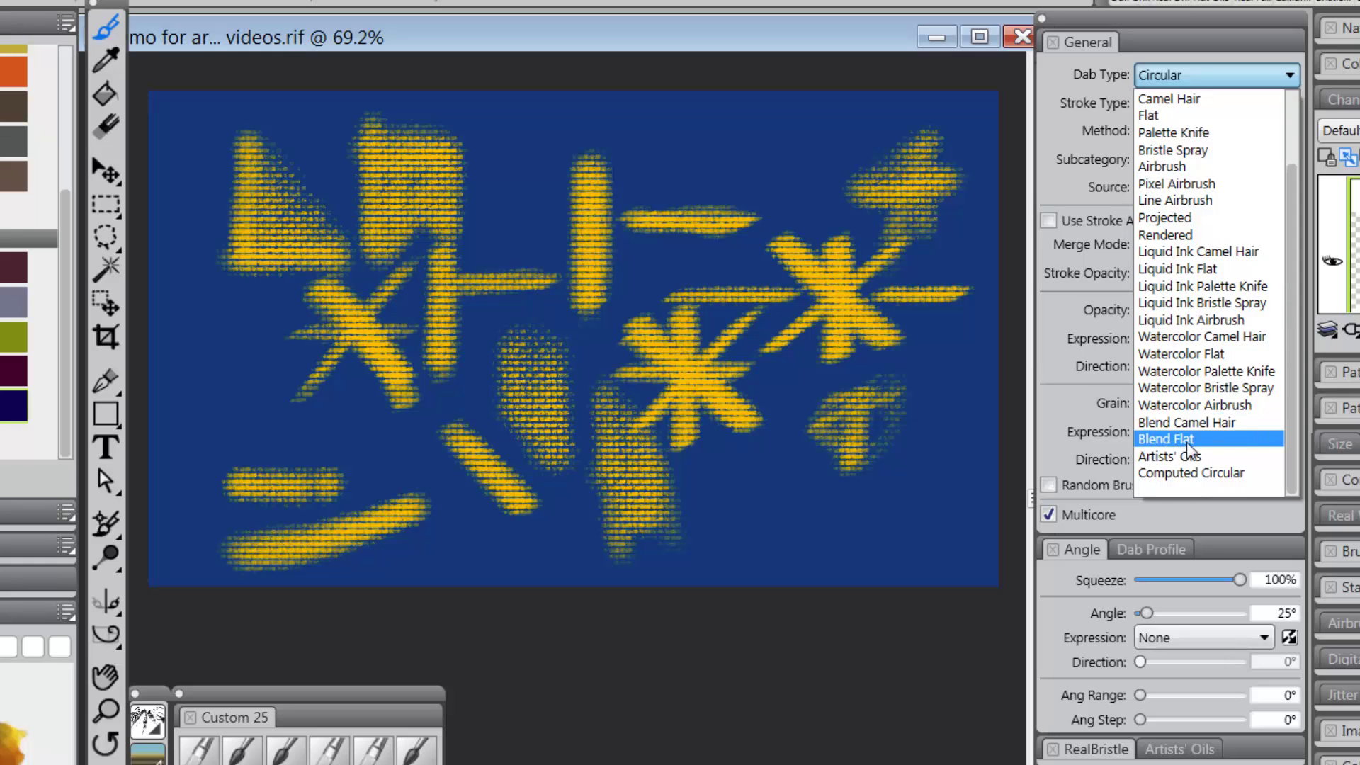
pyautogui.moveTo(1293, 441); pyautogui.dragTo(1281, 312)
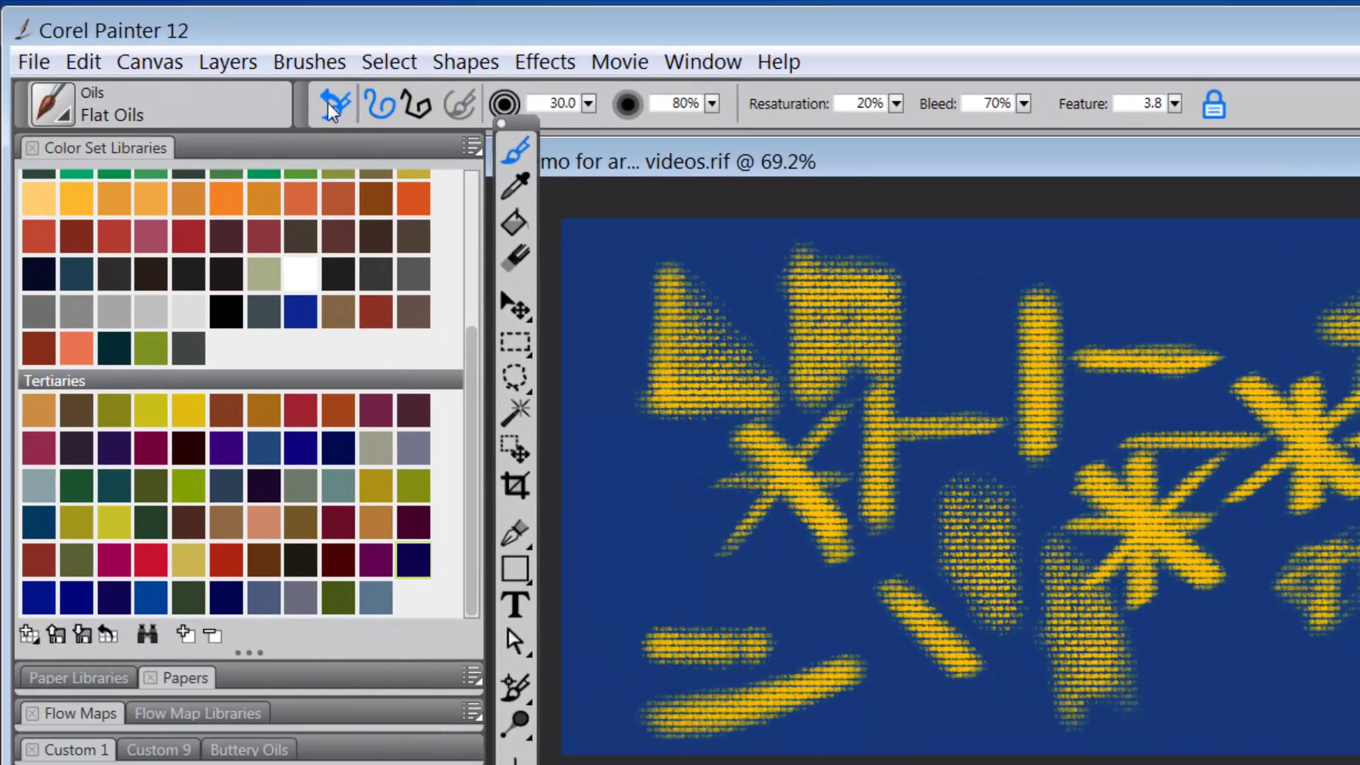
# - Reset the brush and paint a four-stroke star test mark at the canvas's right edge
pyautogui.click(337, 107)
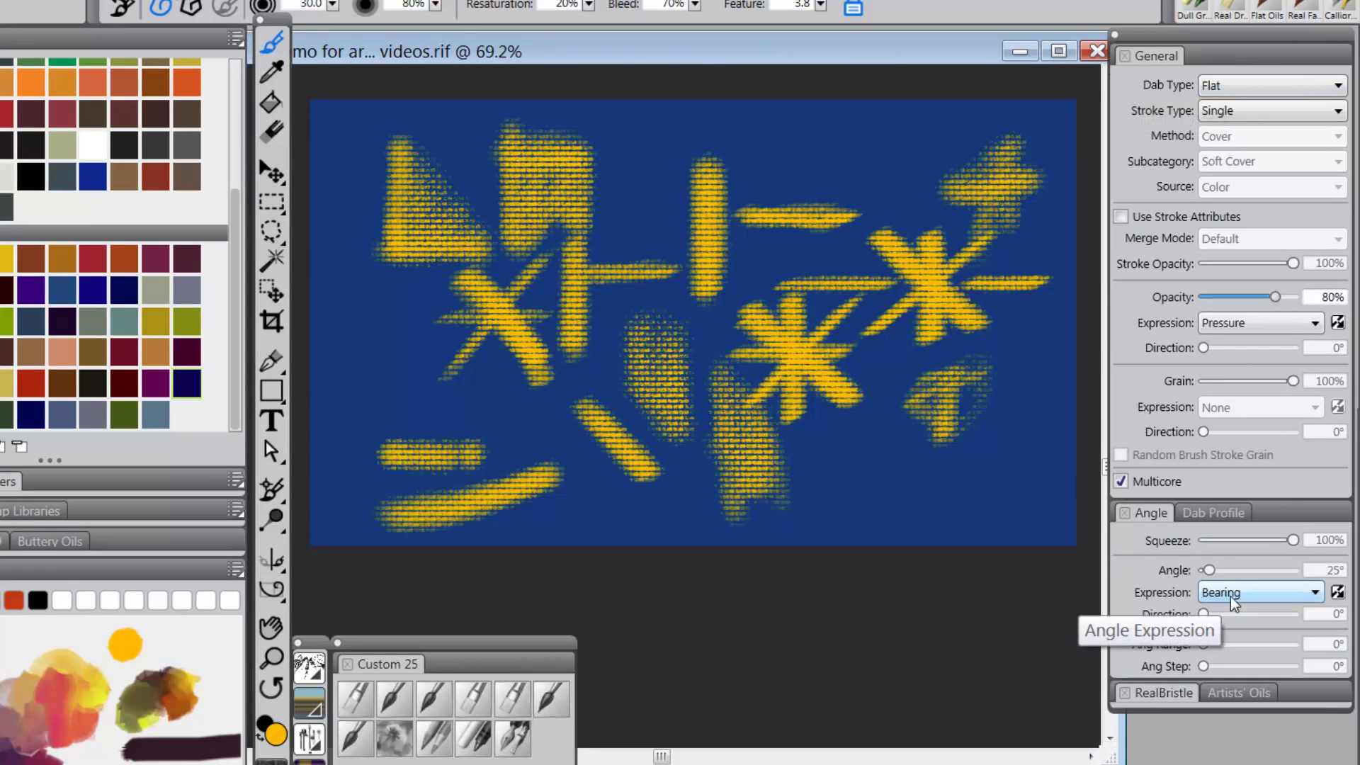
pyautogui.moveTo(1033, 340); pyautogui.dragTo(1033, 436)
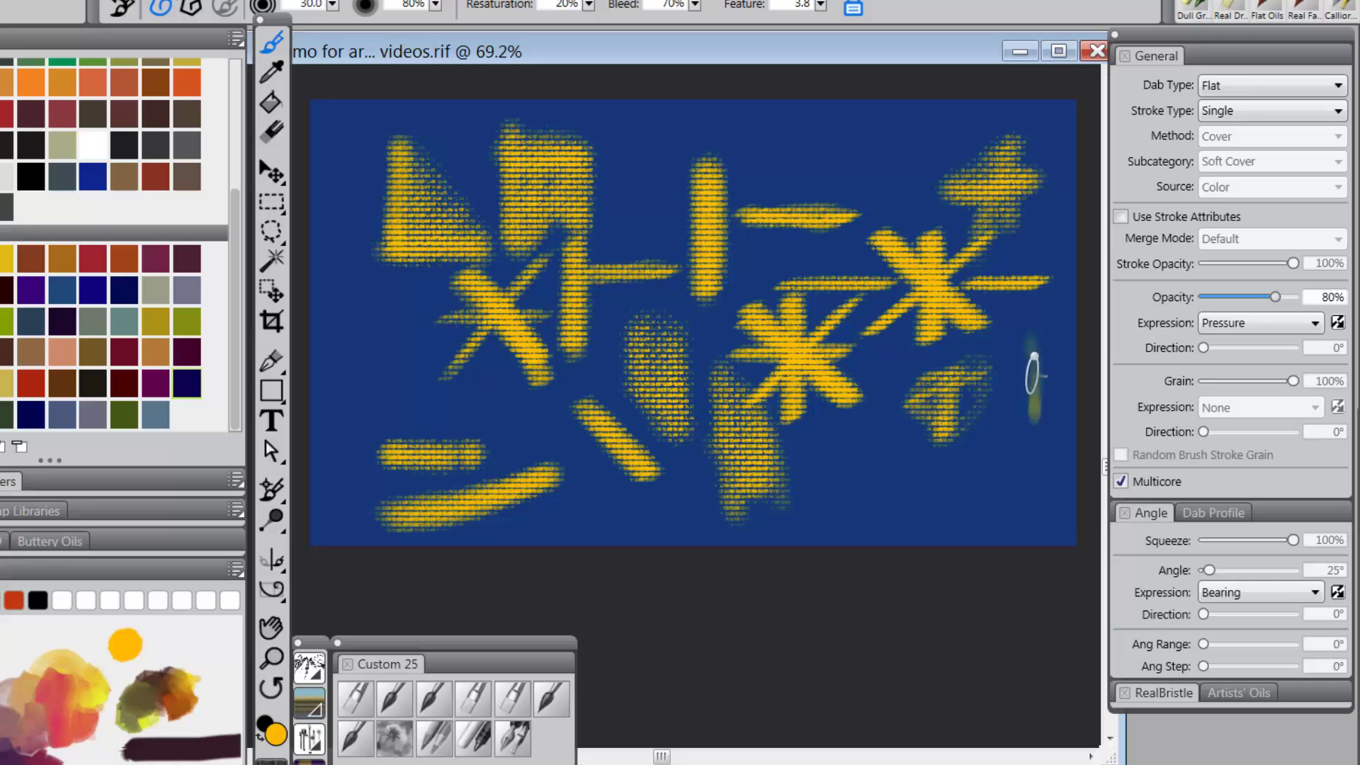
pyautogui.moveTo(1000, 388); pyautogui.dragTo(1066, 389)
pyautogui.moveTo(1051, 343)
pyautogui.mouseDown()
pyautogui.moveTo(1006, 394)
pyautogui.moveTo(1002, 434)
pyautogui.mouseUp()
pyautogui.moveTo(996, 337)
pyautogui.mouseDown()
pyautogui.moveTo(1061, 409)
pyautogui.moveTo(1036, 397)
pyautogui.moveTo(1035, 429)
pyautogui.moveTo(1000, 431)
pyautogui.moveTo(1004, 417)
pyautogui.moveTo(1016, 459)
pyautogui.mouseUp()
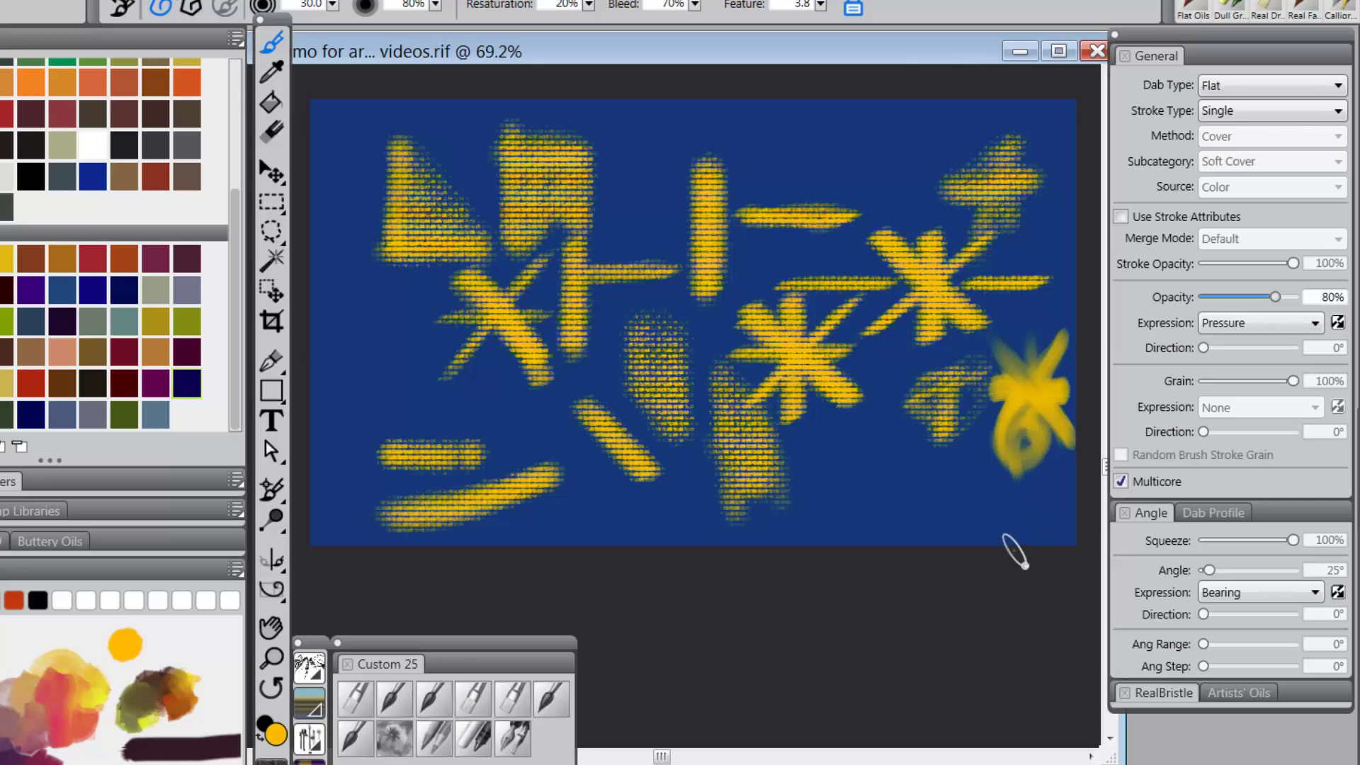
# - Set the Angle expression to Rotation and paint crossed and vertical strokes near the top right
pyautogui.click(1316, 594)
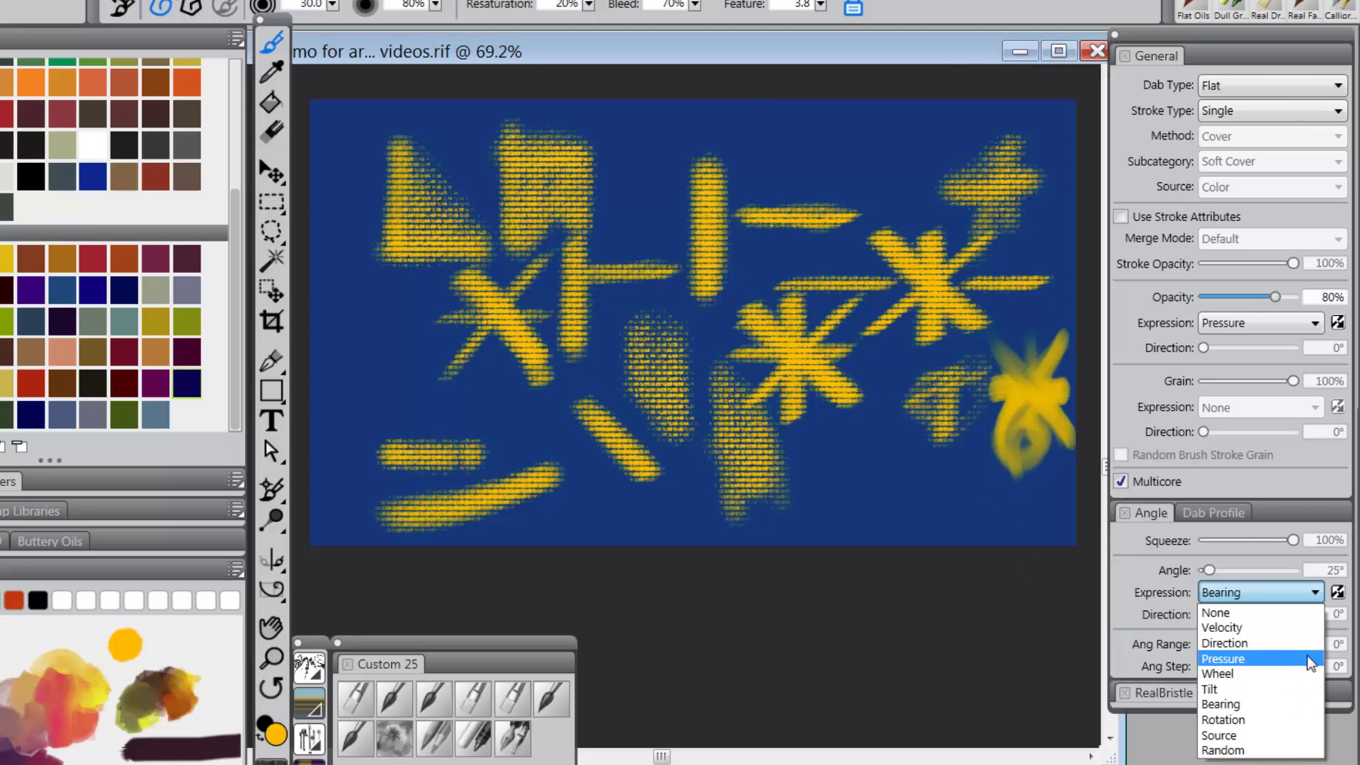
pyautogui.click(1299, 719)
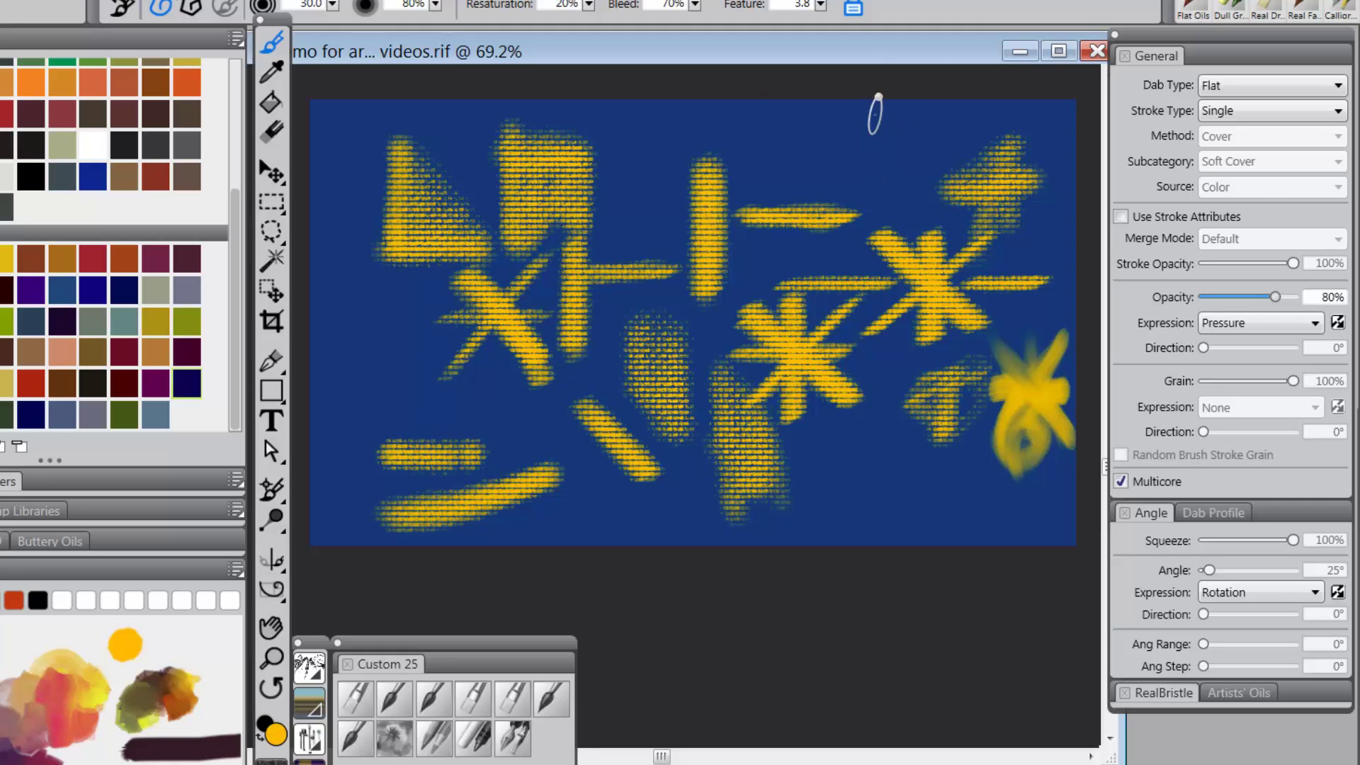
pyautogui.moveTo(861, 186)
pyautogui.mouseDown()
pyautogui.moveTo(909, 131)
pyautogui.moveTo(876, 160)
pyautogui.moveTo(916, 172)
pyautogui.moveTo(877, 146)
pyautogui.moveTo(913, 161)
pyautogui.moveTo(898, 204)
pyautogui.moveTo(896, 132)
pyautogui.moveTo(896, 209)
pyautogui.mouseUp()
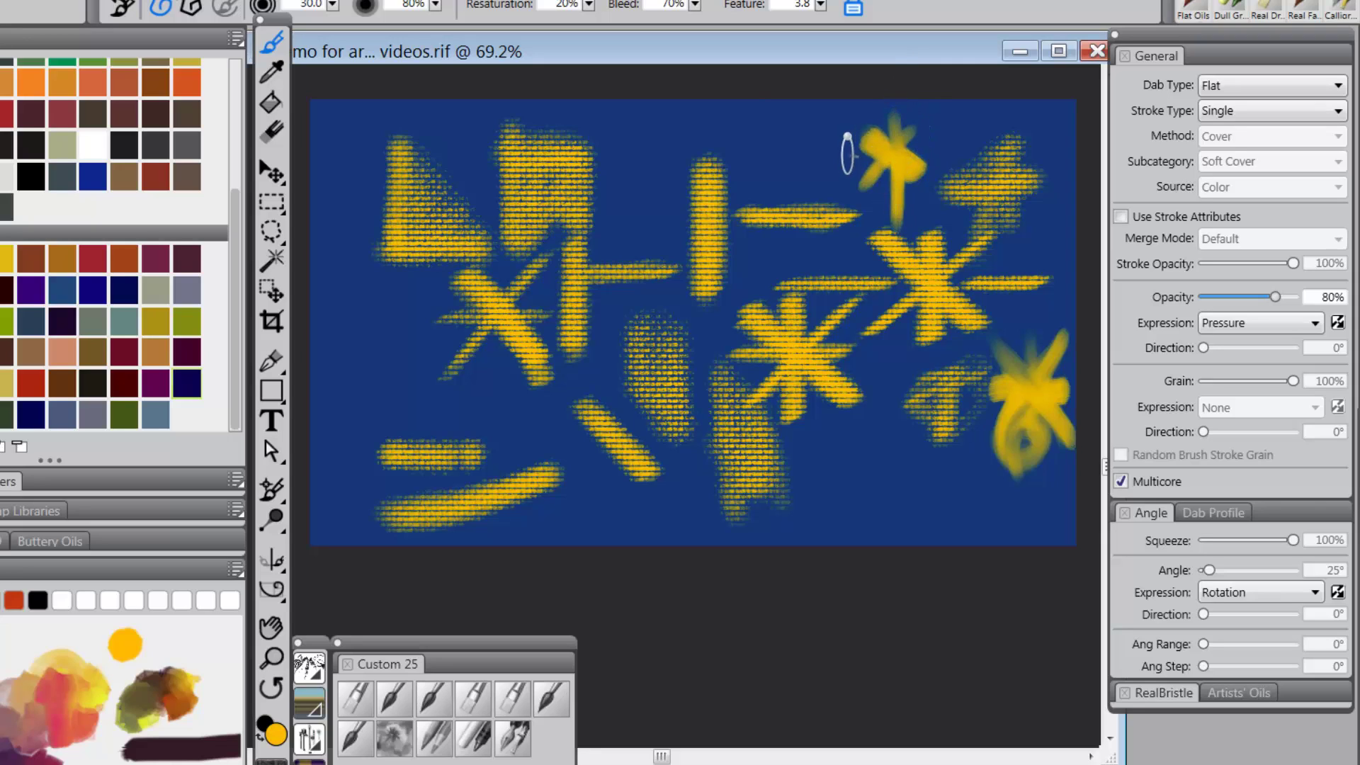
pyautogui.moveTo(826, 126)
pyautogui.mouseDown()
pyautogui.moveTo(827, 195)
pyautogui.moveTo(875, 144)
pyautogui.moveTo(766, 258)
pyautogui.mouseUp()
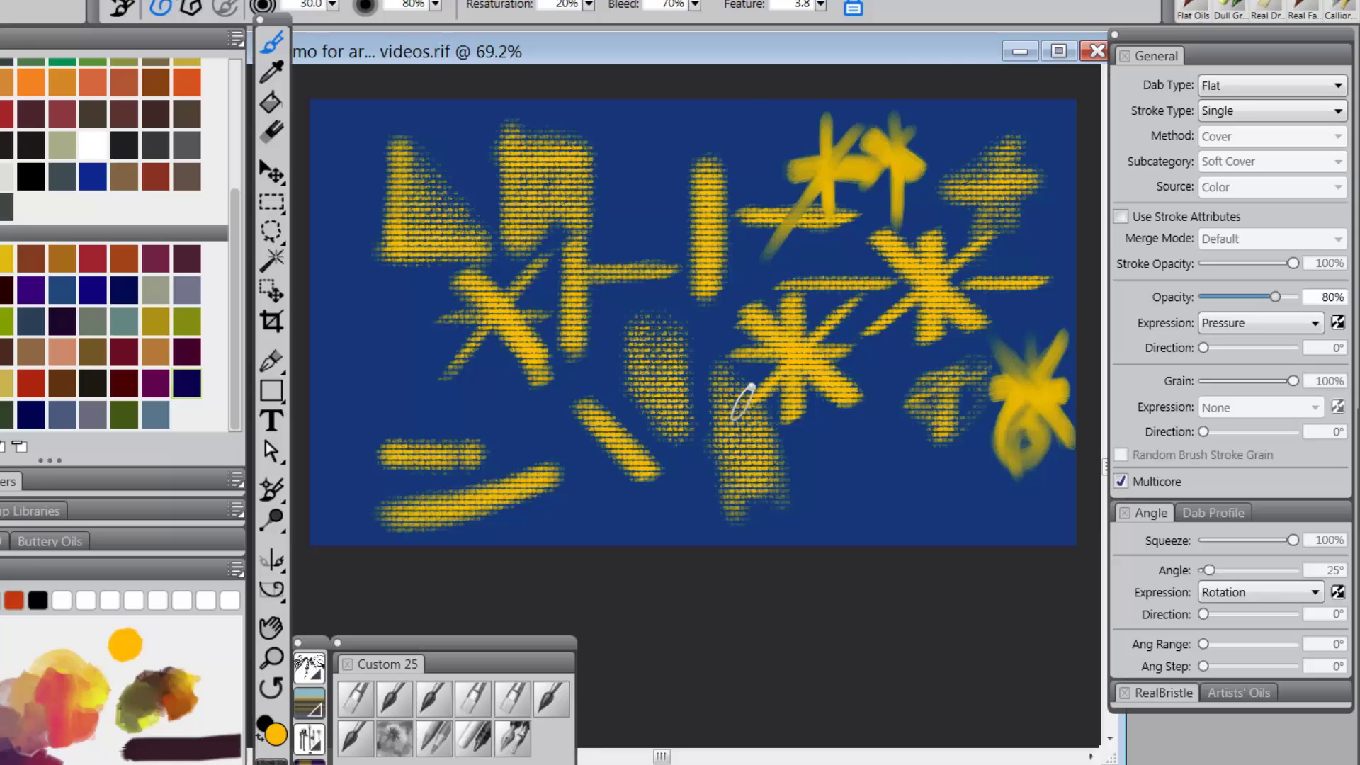
# - Switch the dab type to Camel Hair and paint a vertical test stroke near the top centre
pyautogui.click(1336, 86)
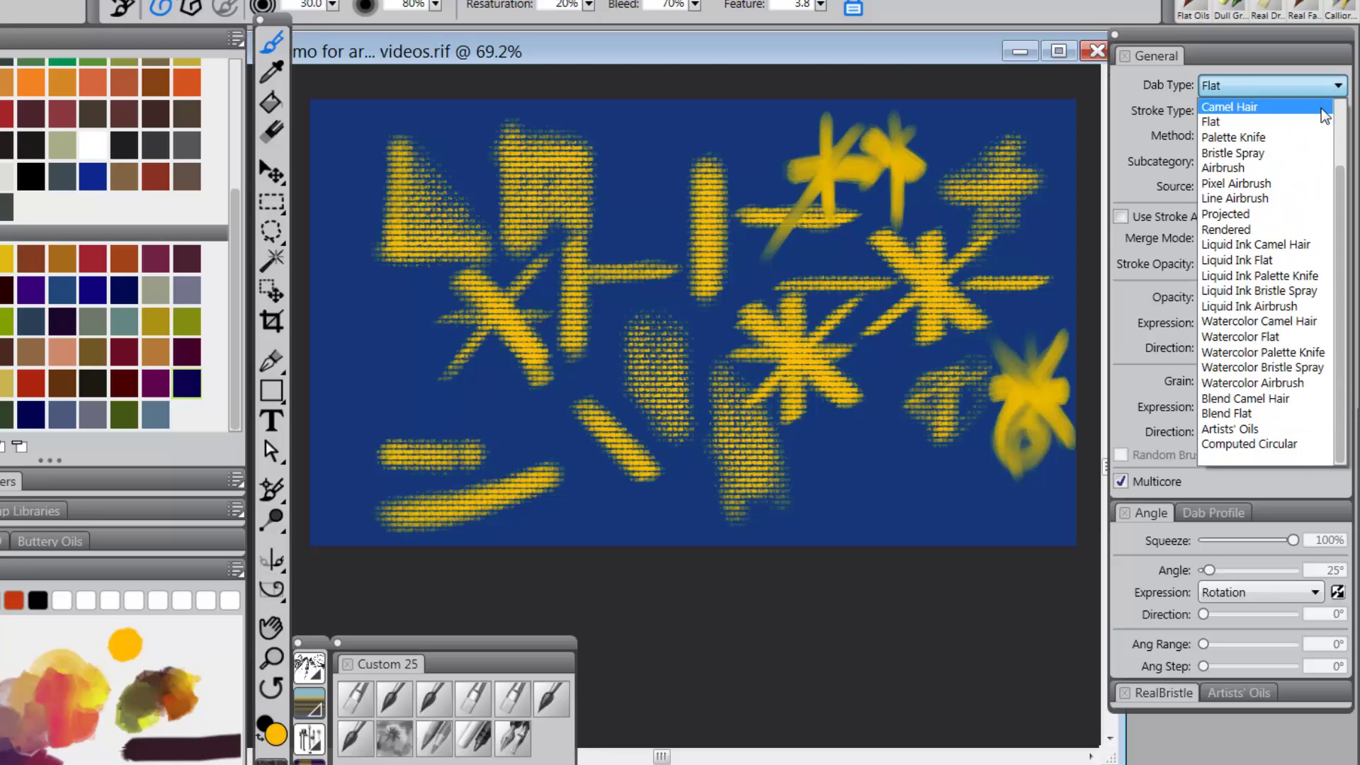
pyautogui.click(1320, 108)
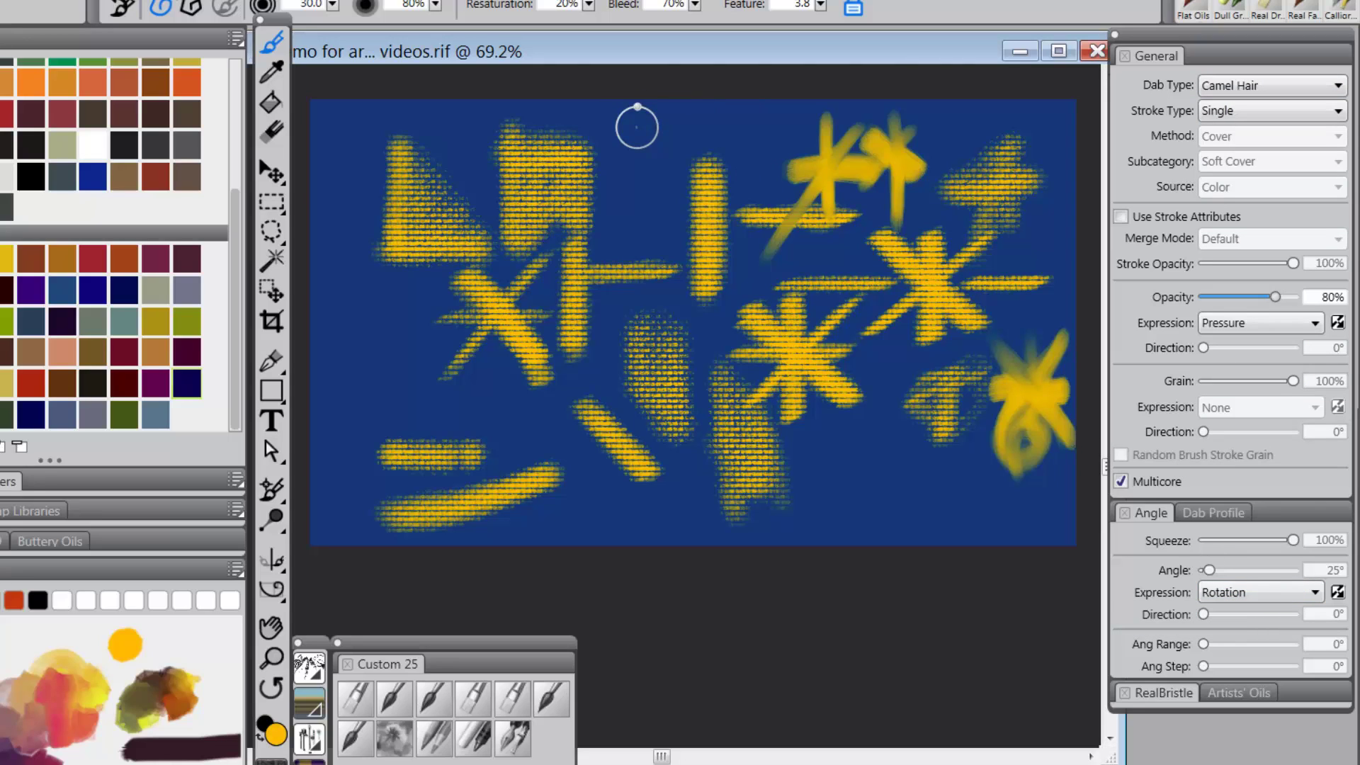
pyautogui.moveTo(644, 128)
pyautogui.mouseDown()
pyautogui.moveTo(650, 220)
pyautogui.moveTo(644, 168)
pyautogui.moveTo(613, 166)
pyautogui.moveTo(668, 161)
pyautogui.moveTo(609, 164)
pyautogui.moveTo(667, 154)
pyautogui.moveTo(677, 123)
pyautogui.moveTo(618, 205)
pyautogui.moveTo(617, 136)
pyautogui.moveTo(667, 171)
pyautogui.moveTo(606, 135)
pyautogui.moveTo(674, 203)
pyautogui.mouseUp()
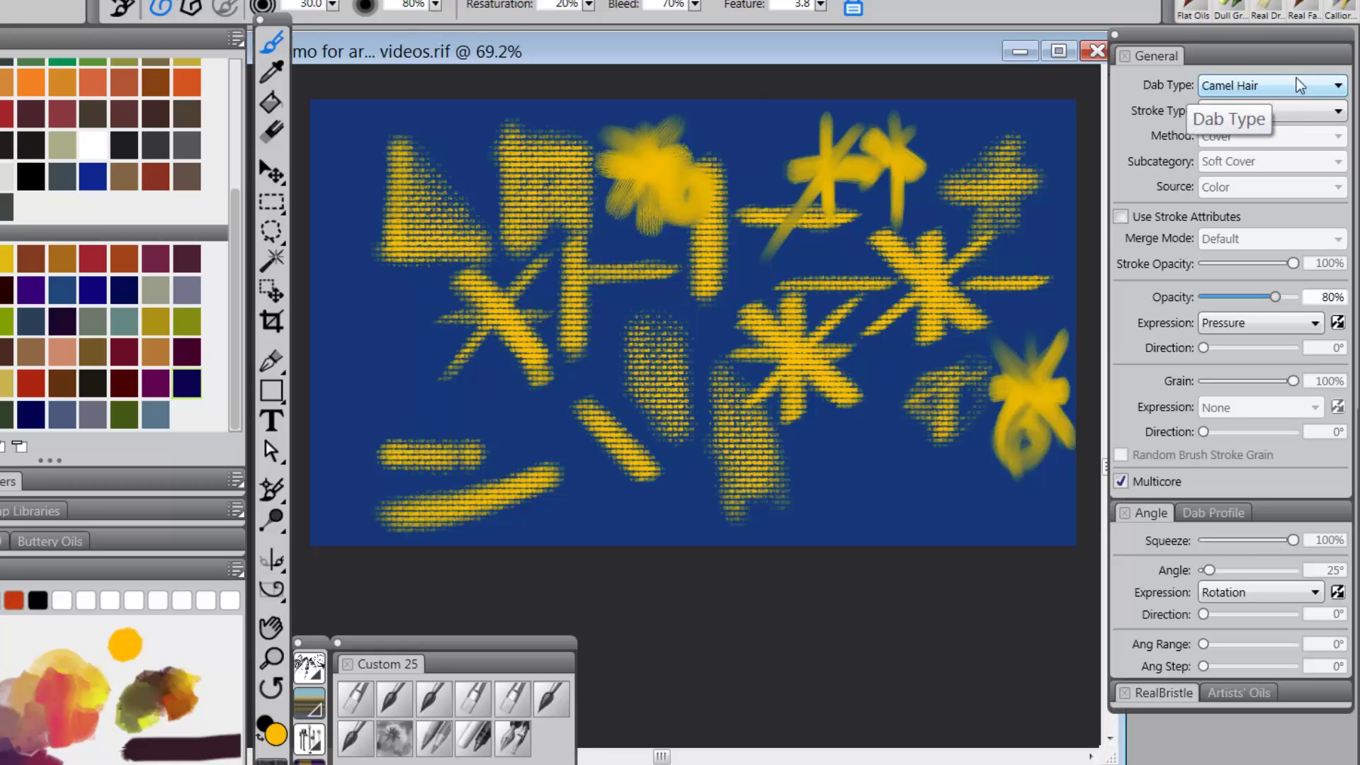
# - Switch to Bristle Spray dabs and paint a cross-shaped test mark at the lower right
pyautogui.click(1339, 85)
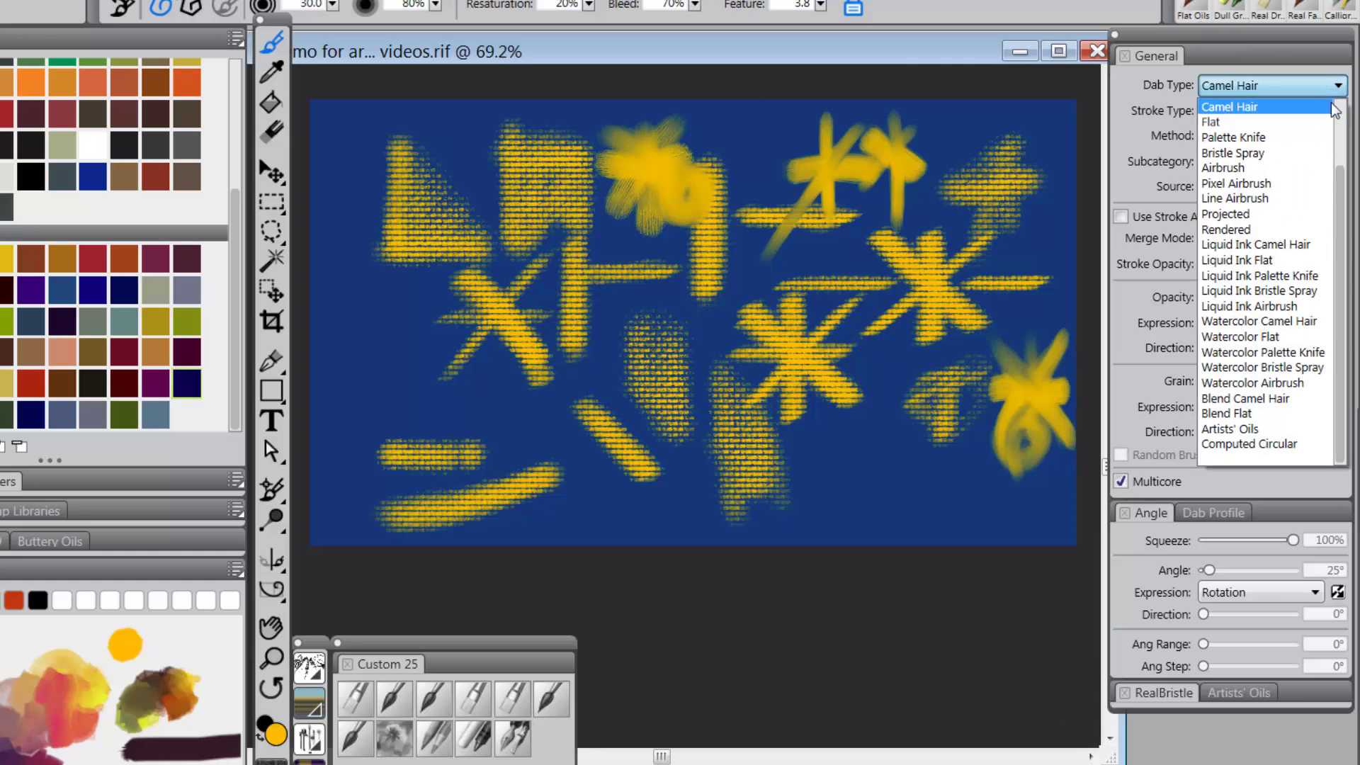
pyautogui.click(1306, 162)
pyautogui.moveTo(885, 407)
pyautogui.mouseDown()
pyautogui.moveTo(892, 470)
pyautogui.moveTo(857, 464)
pyautogui.moveTo(932, 465)
pyautogui.mouseUp()
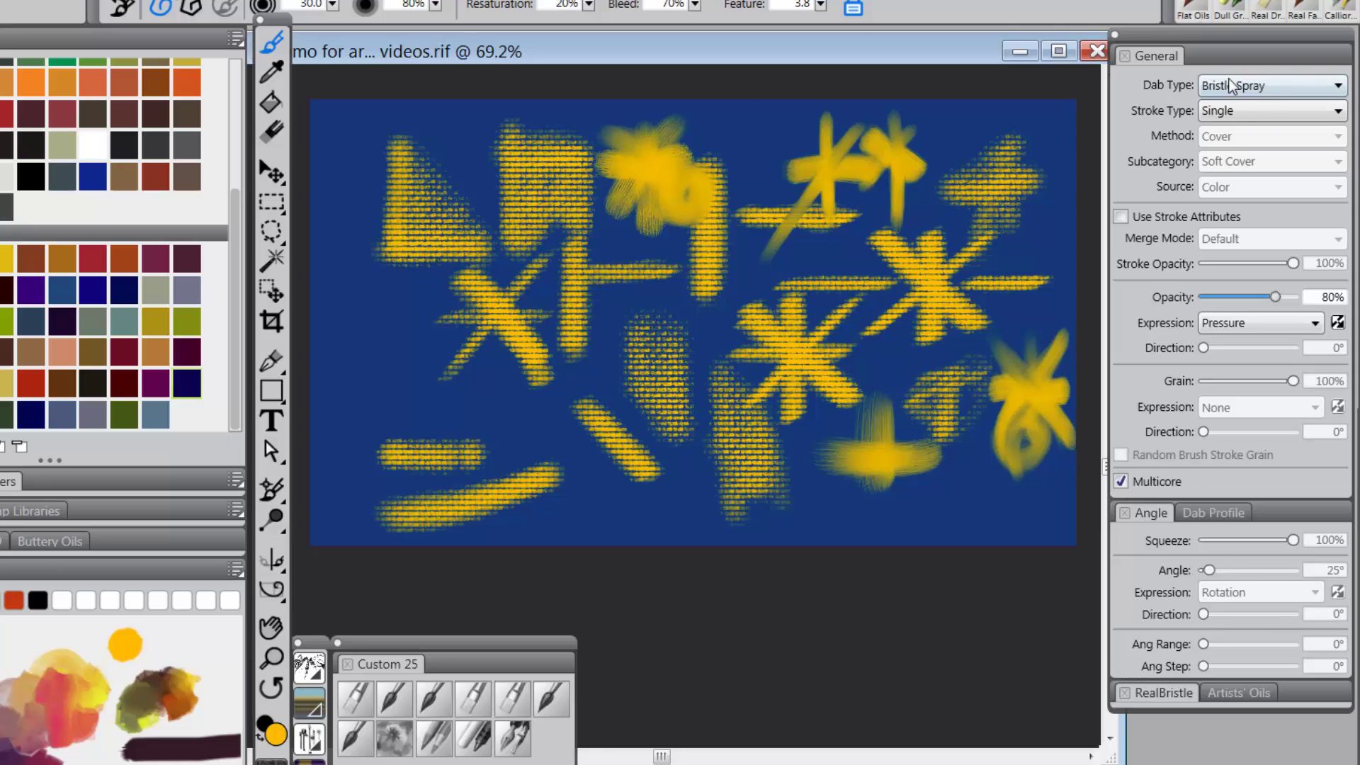
# - Return the dab type to Camel Hair, keeping Rotation as the angle expression
pyautogui.click(1338, 86)
pyautogui.click(1322, 108)
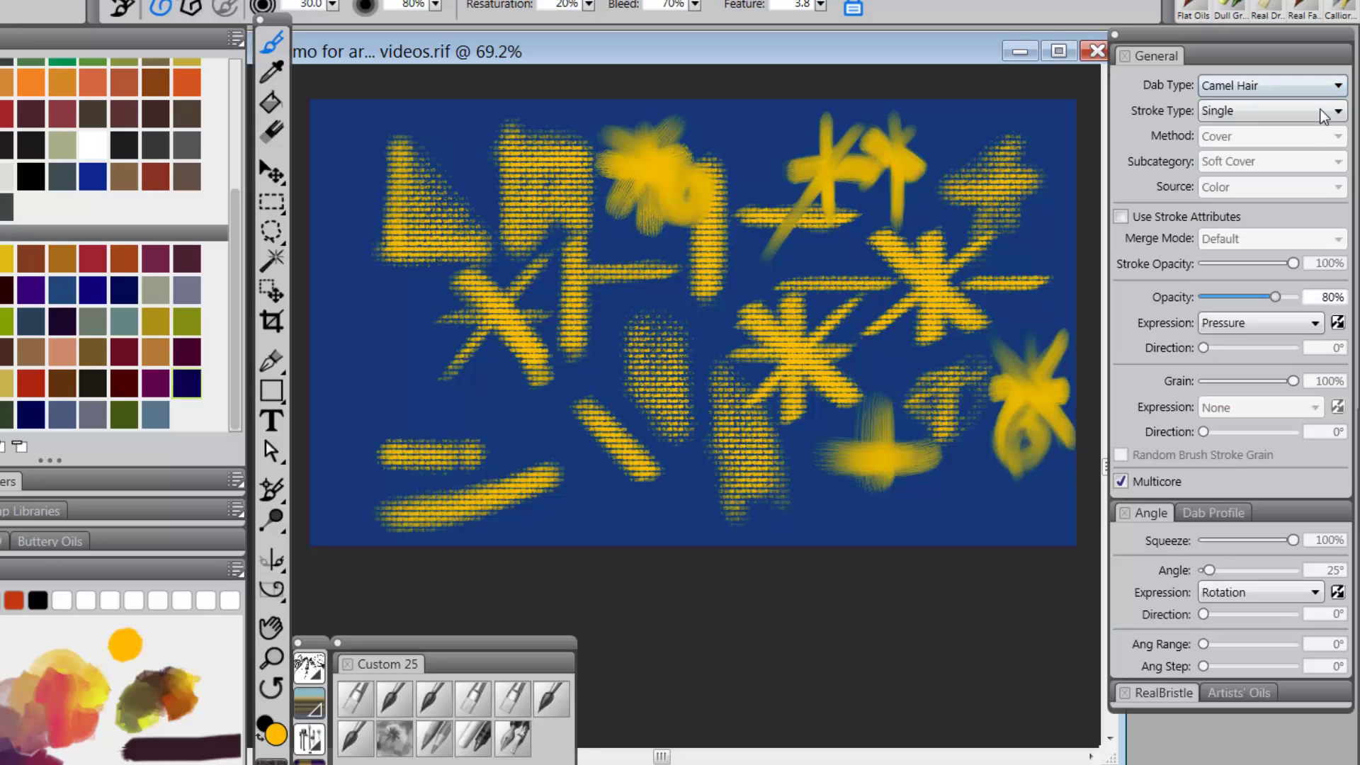
pyautogui.click(1317, 594)
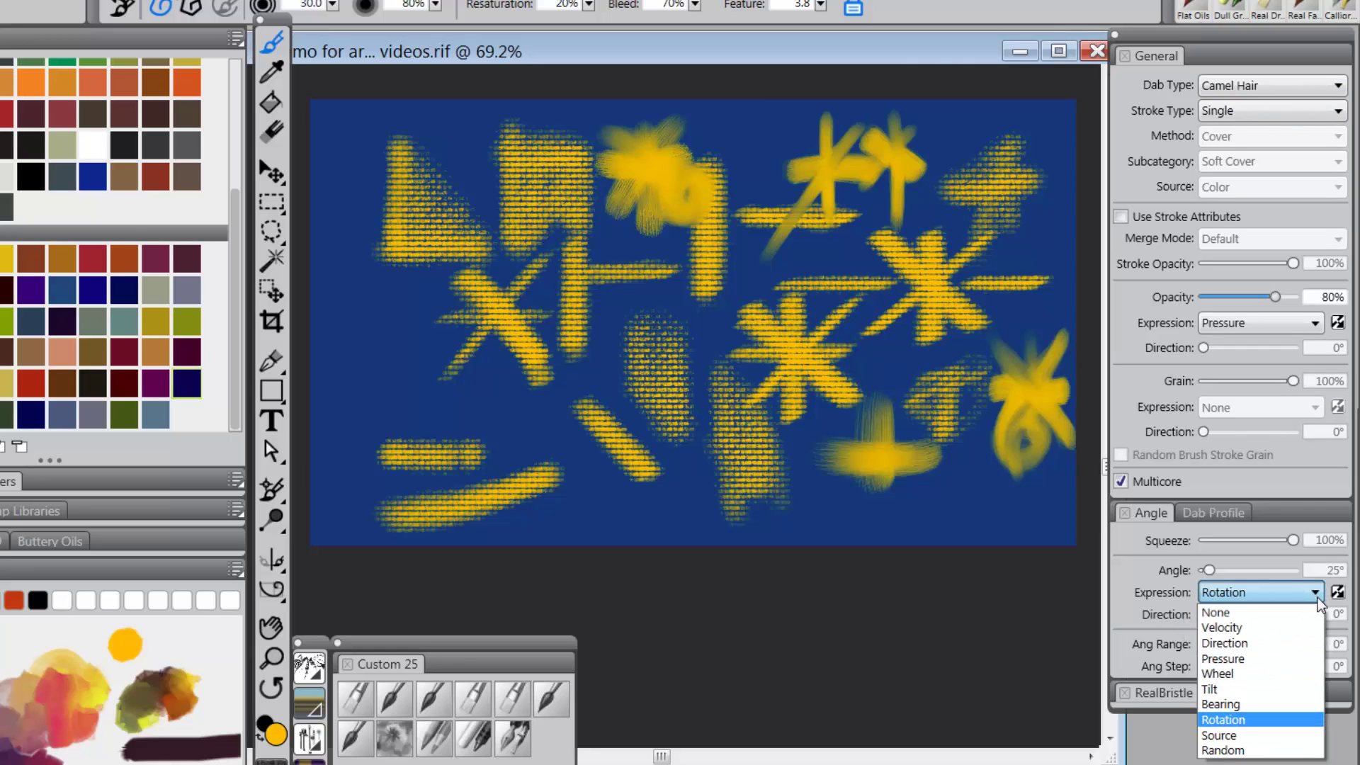
pyautogui.click(1316, 593)
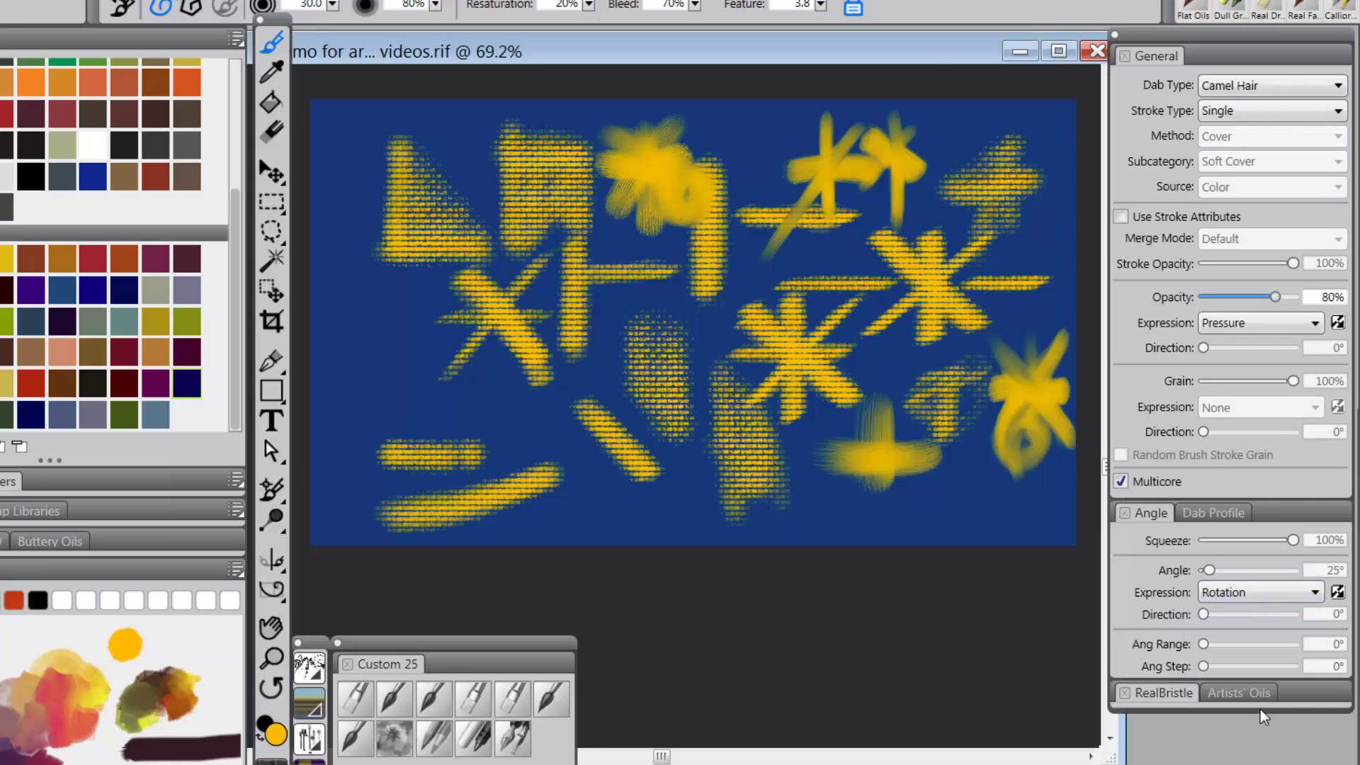